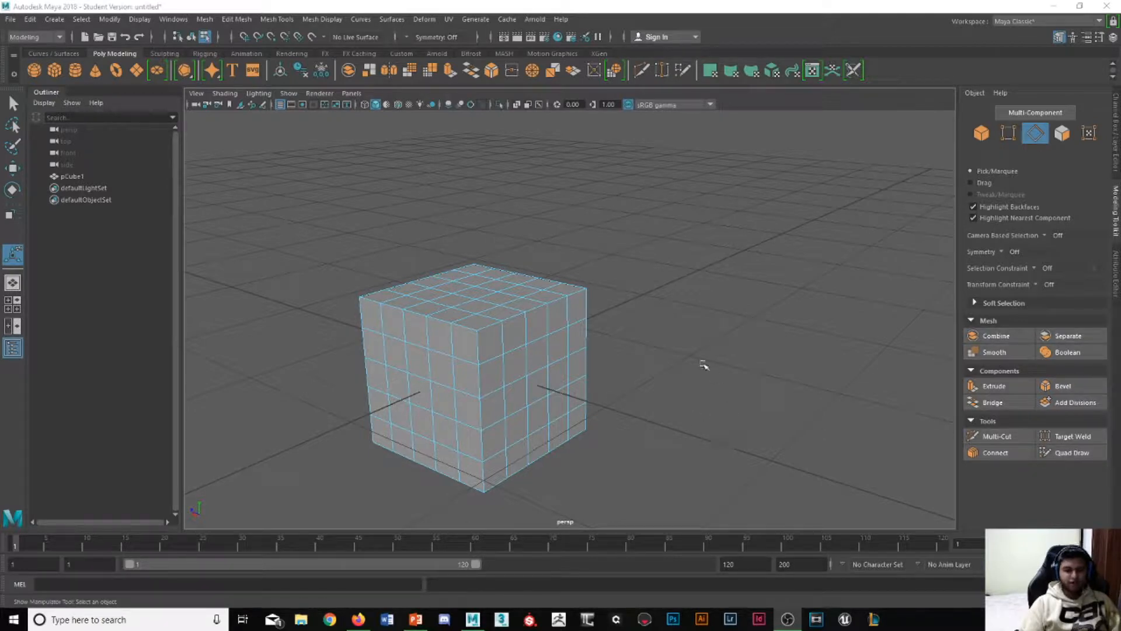
- Extrude the row of five faces along the back edge of the cube's top upward by about 1.04 into a backrest
{"action": "left_click_drag", "start_coordinate": [703, 365], "coordinate": [676, 359], "text": "alt"}
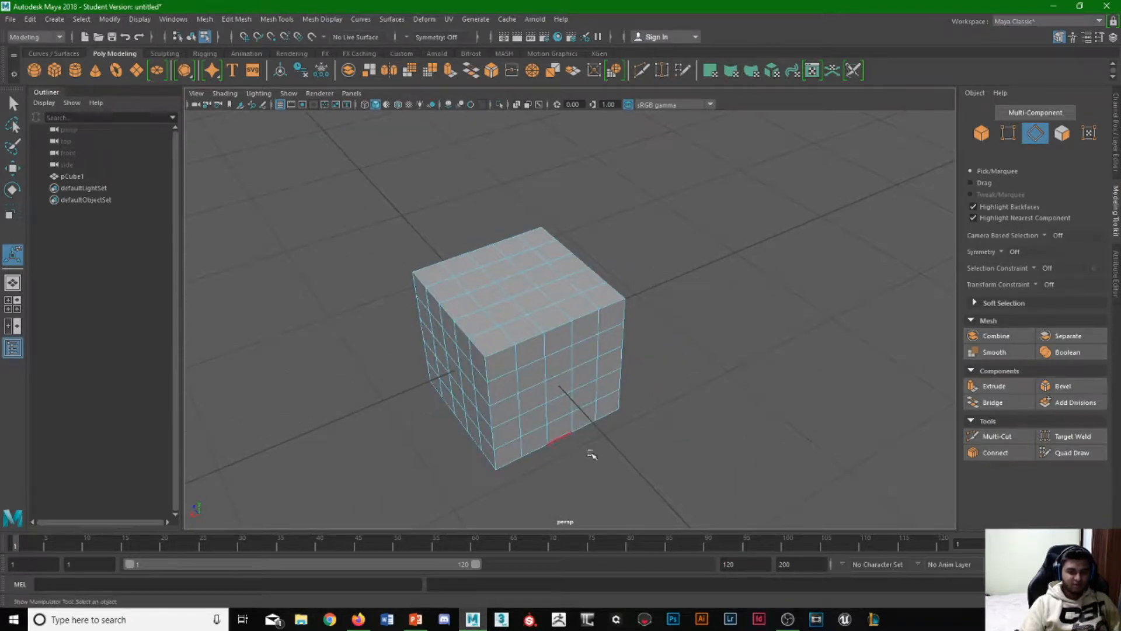
{"action": "left_click_drag", "start_coordinate": [696, 272], "coordinate": [678, 273], "text": "alt"}
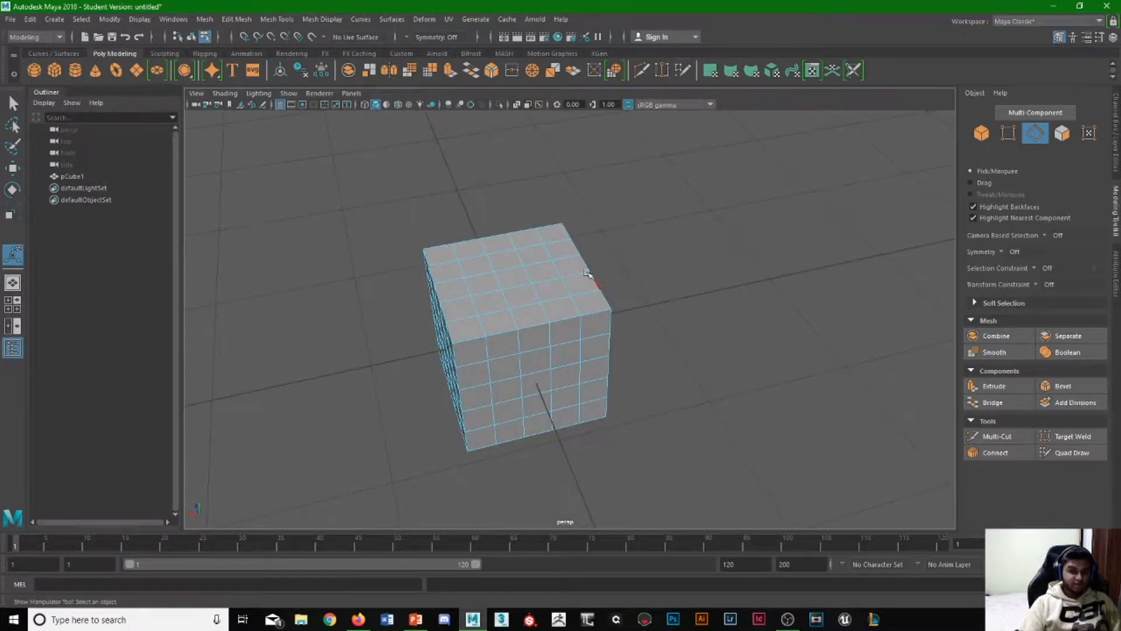
{"action": "left_click", "coordinate": [1063, 134]}
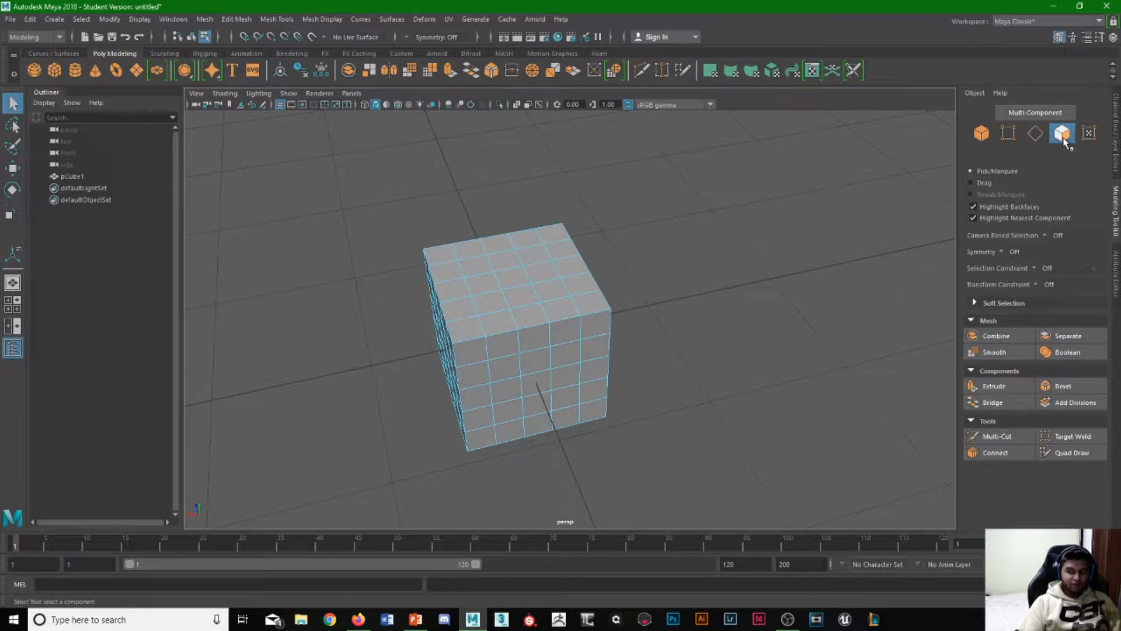
{"action": "left_click", "coordinate": [437, 255]}
{"action": "left_click", "coordinate": [464, 247], "text": "shift"}
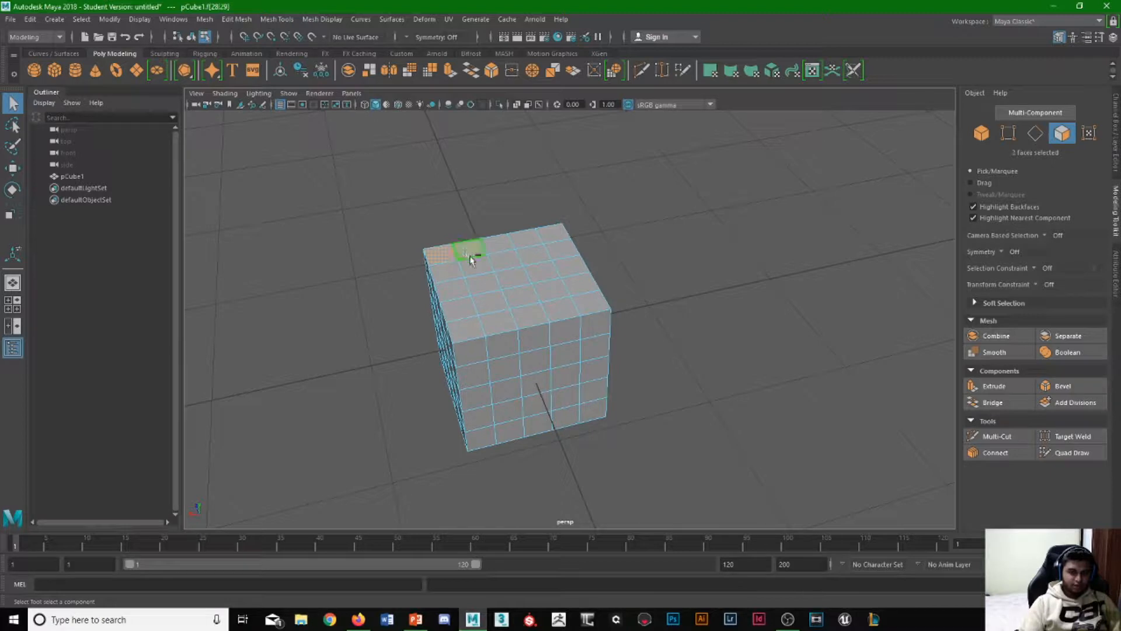
{"action": "left_click", "coordinate": [498, 243], "text": "shift"}
{"action": "left_click", "coordinate": [525, 238], "text": "shift"}
{"action": "left_click", "coordinate": [551, 233], "text": "shift"}
{"action": "mouse_move", "coordinate": [334, 306]}
{"action": "left_mouse_down", "text": "alt"}
{"action": "mouse_move", "coordinate": [400, 300]}
{"action": "mouse_move", "coordinate": [356, 308]}
{"action": "left_mouse_up", "text": "alt"}
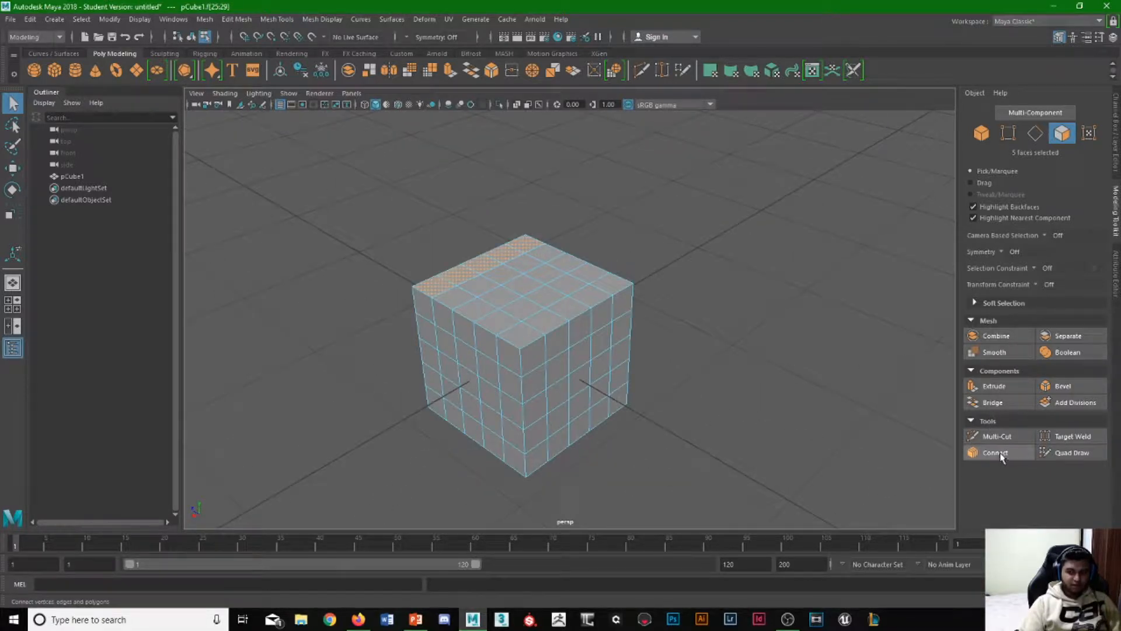
{"action": "left_click", "coordinate": [991, 386]}
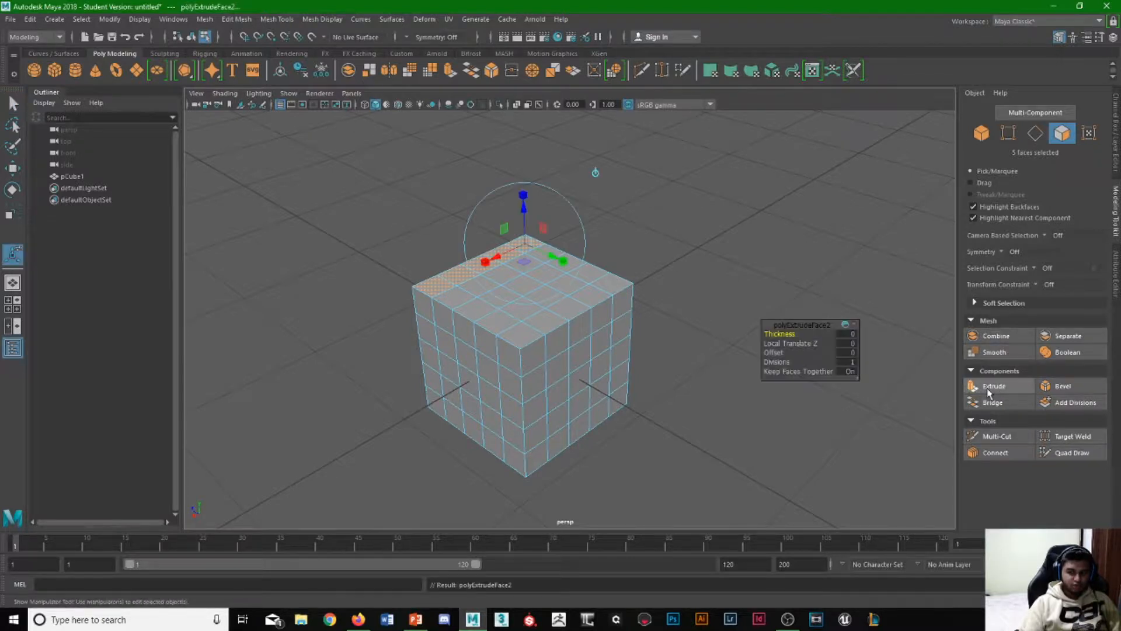
{"action": "left_click_drag", "start_coordinate": [524, 215], "coordinate": [515, 108]}
{"action": "left_click_drag", "start_coordinate": [516, 303], "coordinate": [491, 414], "text": "alt"}
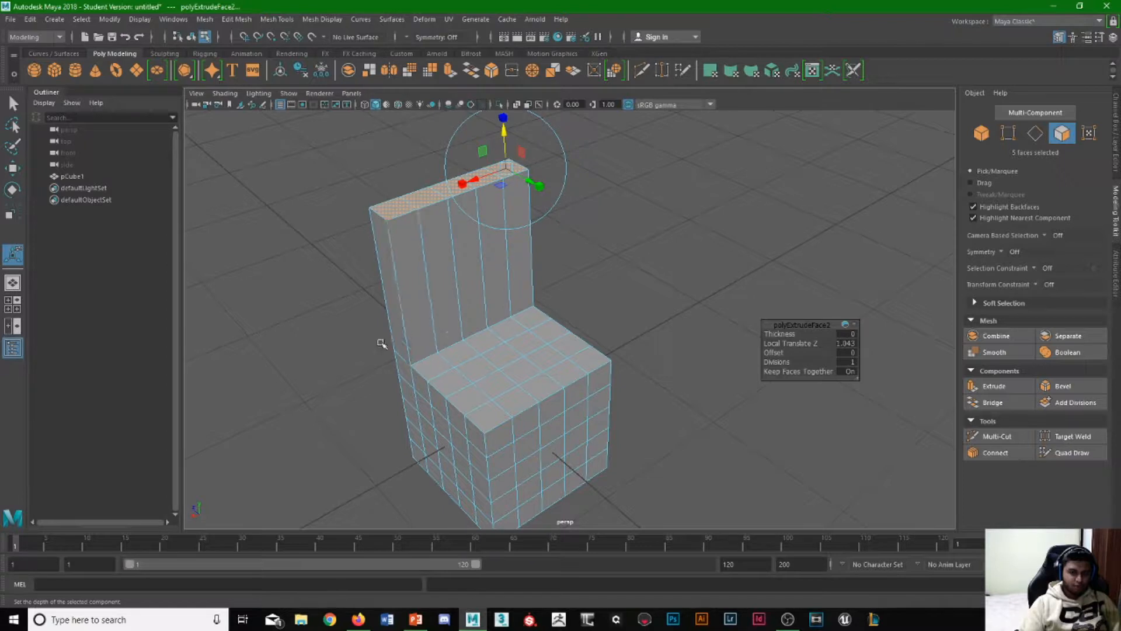
{"action": "left_click_drag", "start_coordinate": [302, 340], "coordinate": [295, 333], "text": "alt"}
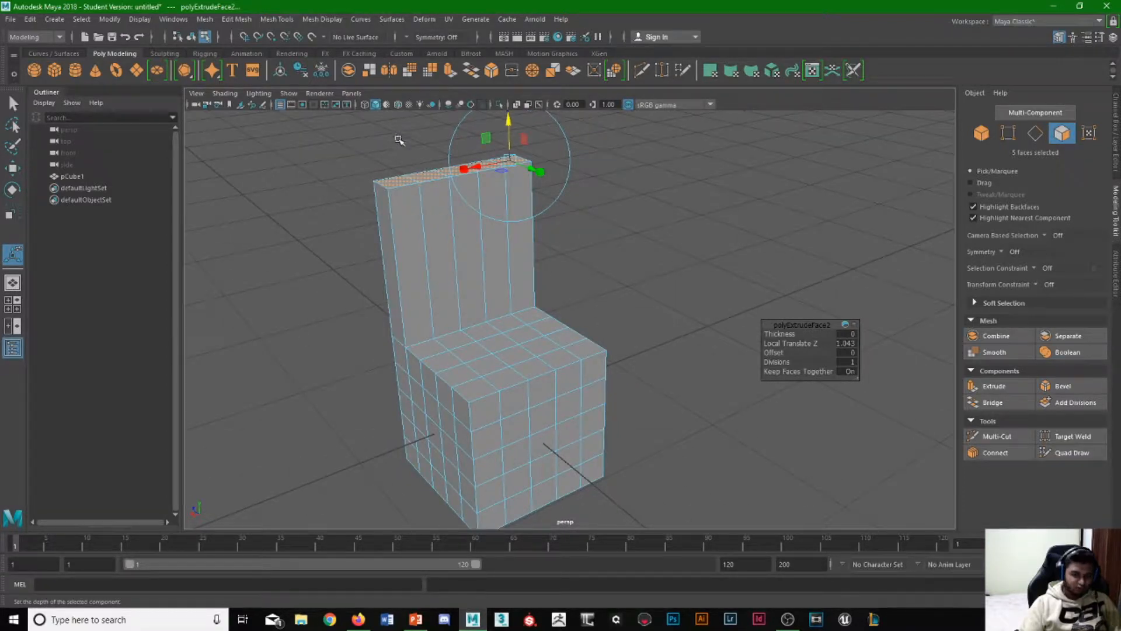
- Raise the top of the extruded backrest slightly further and clear the face selection
{"action": "left_click_drag", "start_coordinate": [348, 301], "coordinate": [479, 263], "text": "alt"}
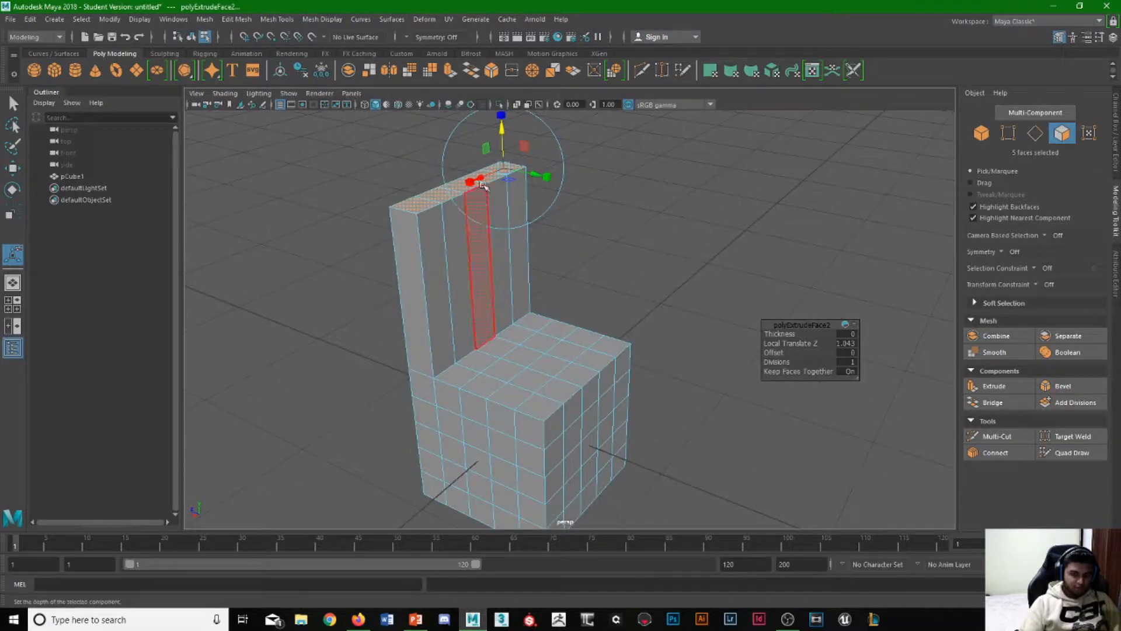
{"action": "left_click_drag", "start_coordinate": [504, 143], "coordinate": [503, 136]}
{"action": "left_click", "coordinate": [668, 304]}
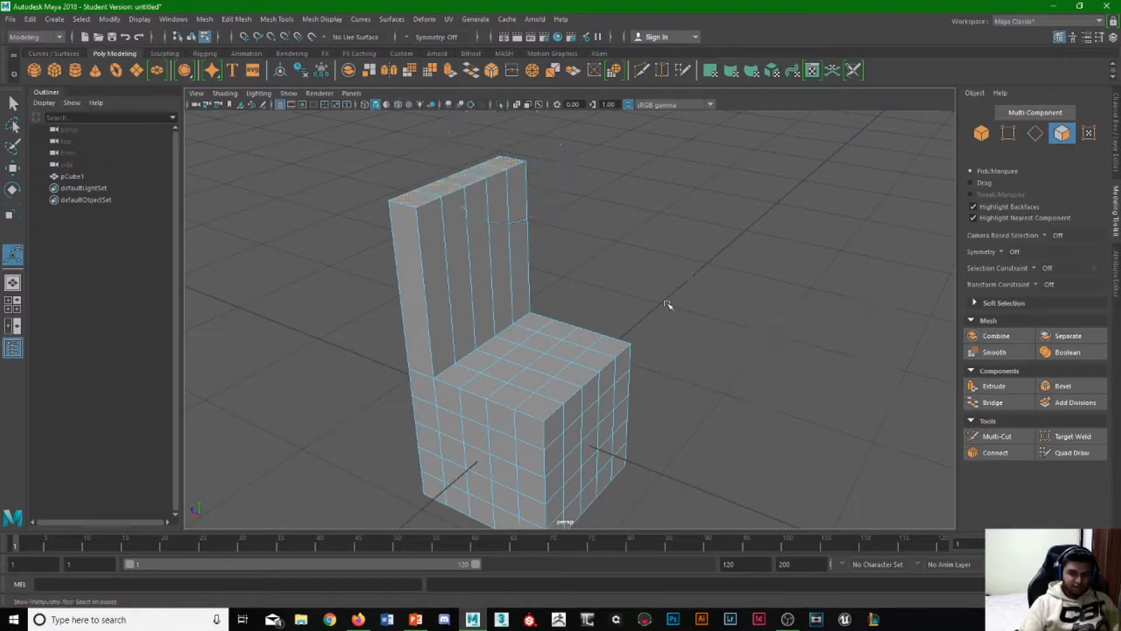
- Extrude the four corner faces on the cube's underside downward to form the chair's legs
{"action": "left_click_drag", "start_coordinate": [572, 328], "coordinate": [581, 193], "text": "alt"}
{"action": "left_click", "coordinate": [578, 166]}
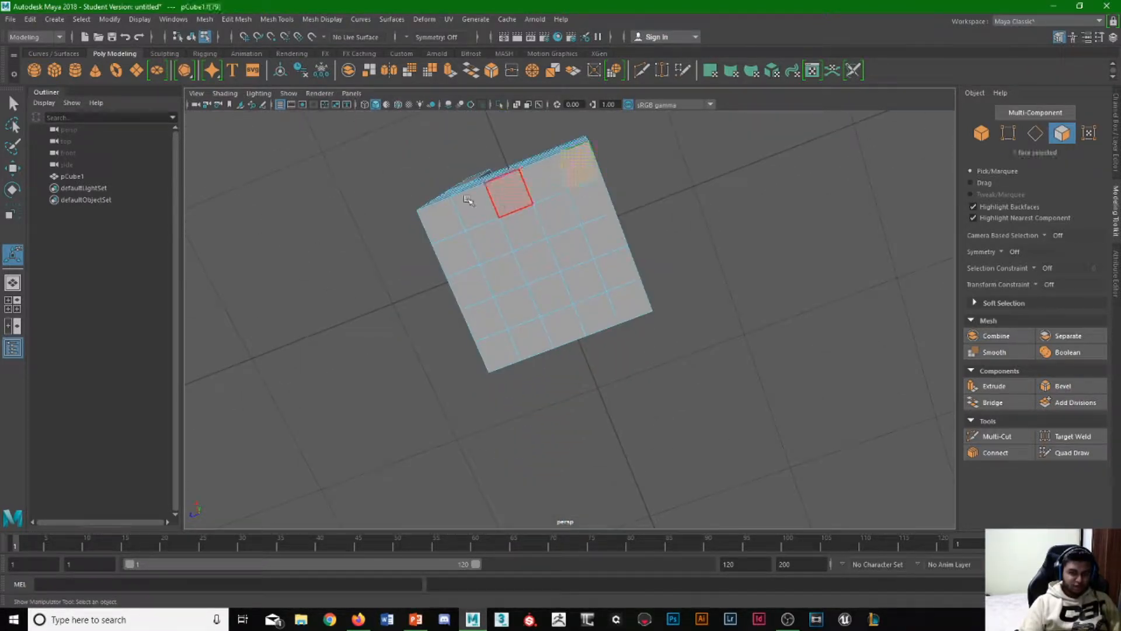
{"action": "left_click", "coordinate": [446, 221], "text": "shift"}
{"action": "left_click", "coordinate": [497, 349], "text": "shift"}
{"action": "left_click", "coordinate": [631, 301], "text": "shift"}
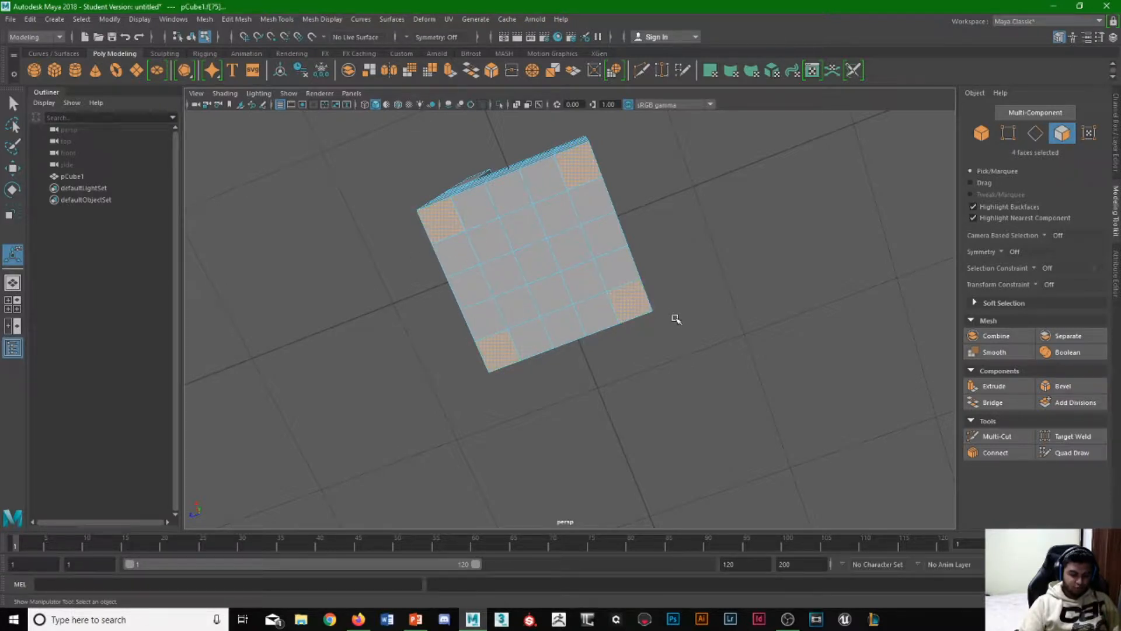
{"action": "left_click_drag", "start_coordinate": [864, 333], "coordinate": [671, 336], "text": "alt"}
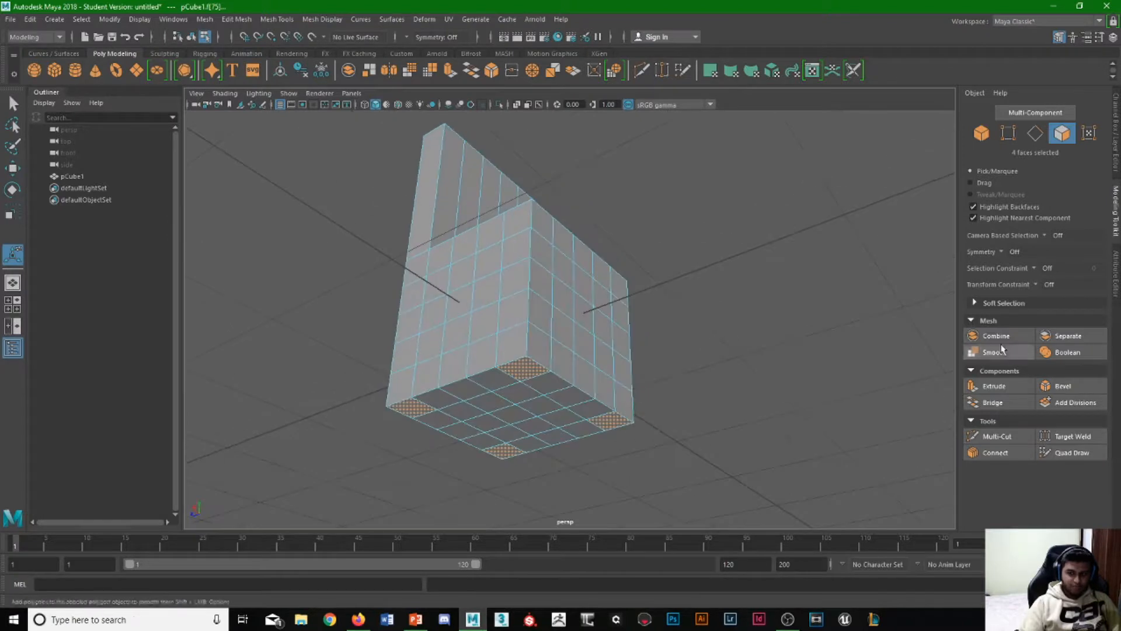
{"action": "left_click", "coordinate": [994, 386]}
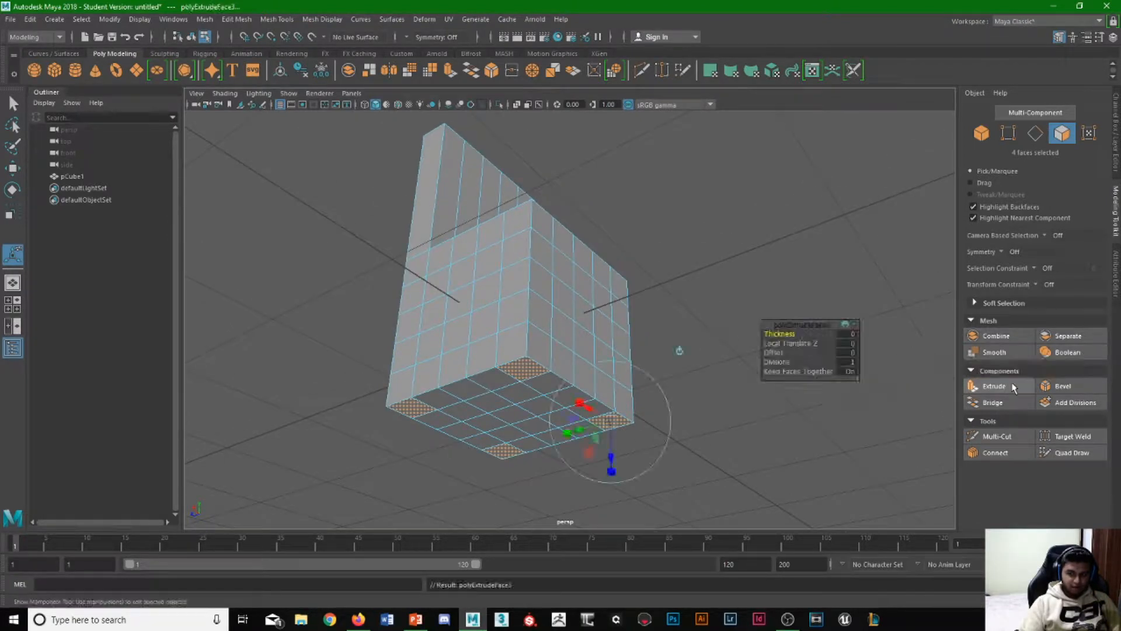
{"action": "left_click_drag", "start_coordinate": [611, 458], "coordinate": [620, 599]}
{"action": "scroll", "coordinate": [622, 367], "scroll_direction": "down", "scroll_amount": 3}
{"action": "left_click_drag", "start_coordinate": [625, 370], "coordinate": [568, 405], "text": "alt"}
{"action": "left_click", "coordinate": [642, 372]}
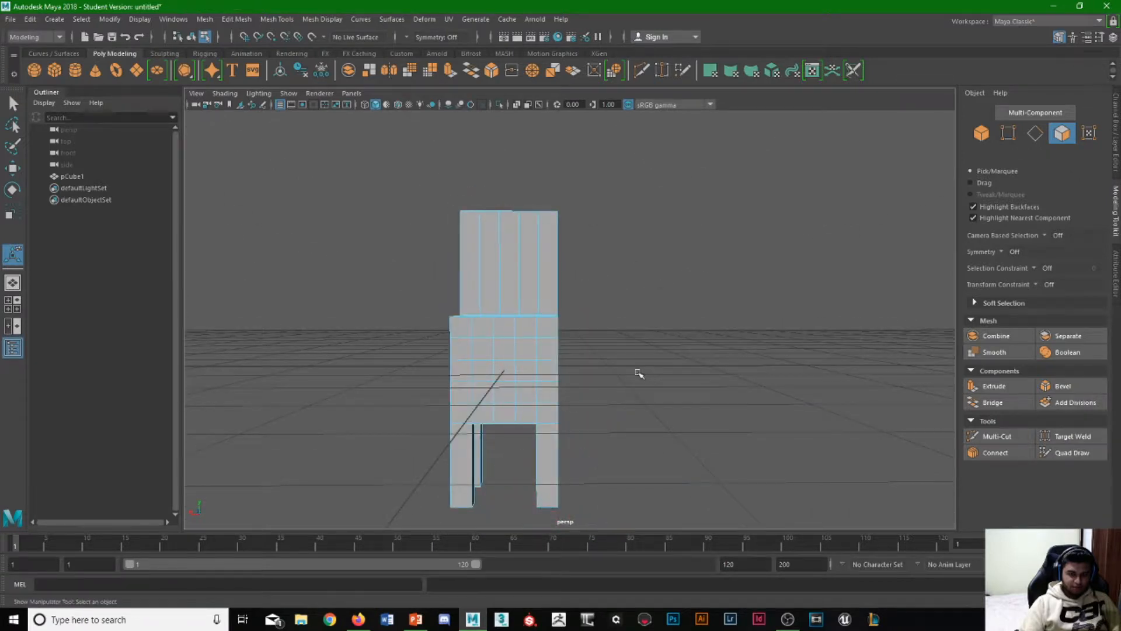
- Select the whole chair with the Scale tool and examine its proportions from the side, front and above
{"action": "left_click_drag", "start_coordinate": [640, 373], "coordinate": [508, 379], "text": "alt"}
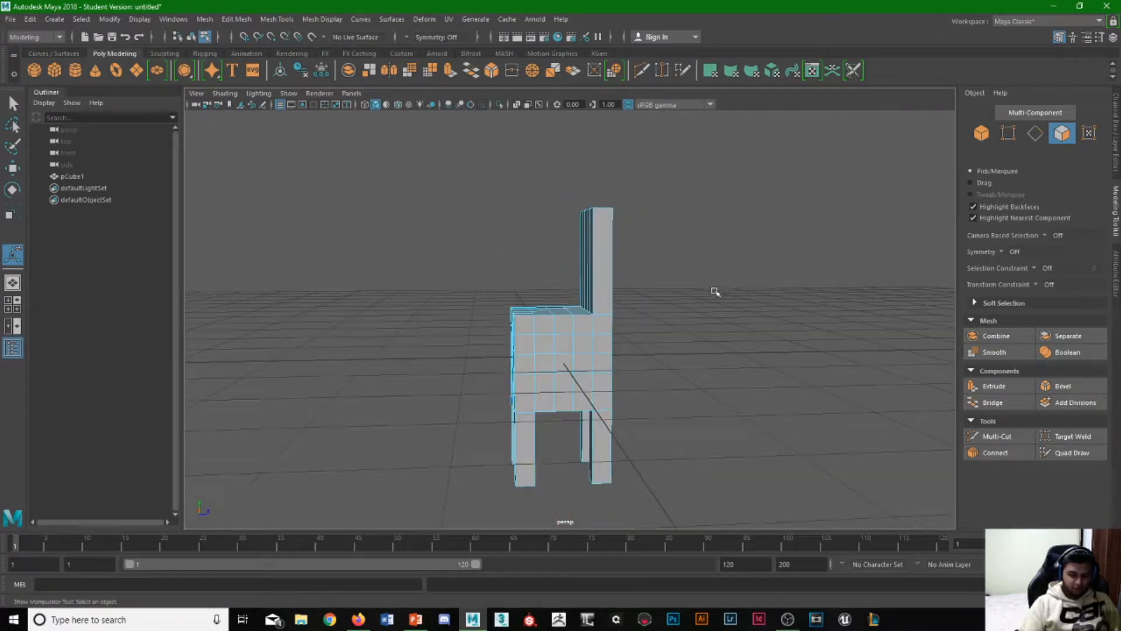
{"action": "key", "text": "r"}
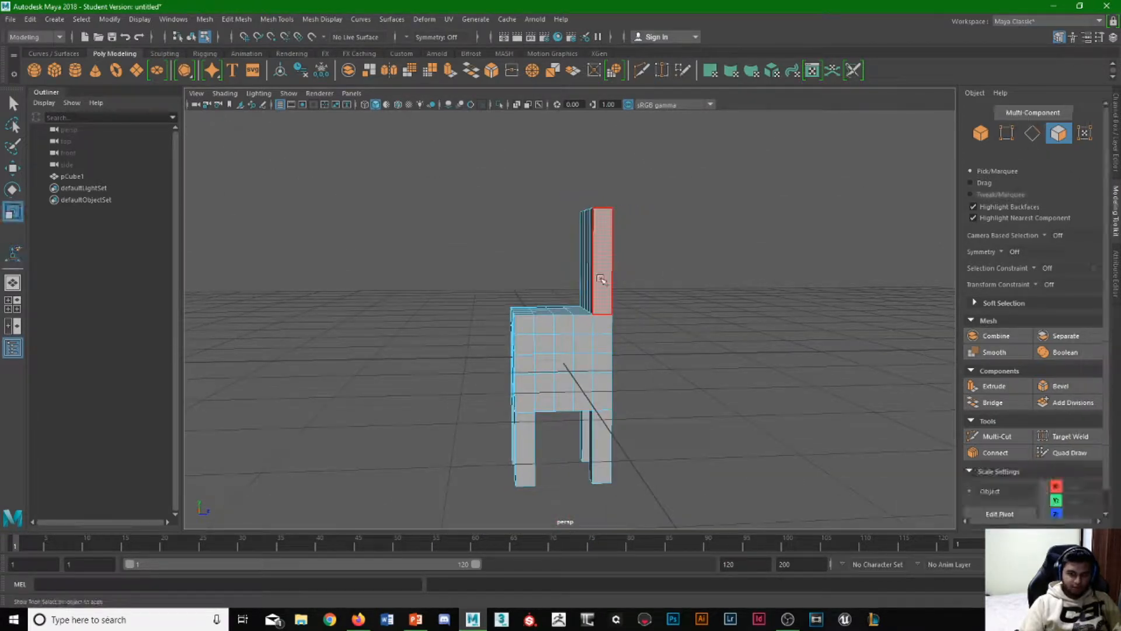
{"action": "left_click", "coordinate": [578, 358]}
{"action": "left_click", "coordinate": [1059, 133]}
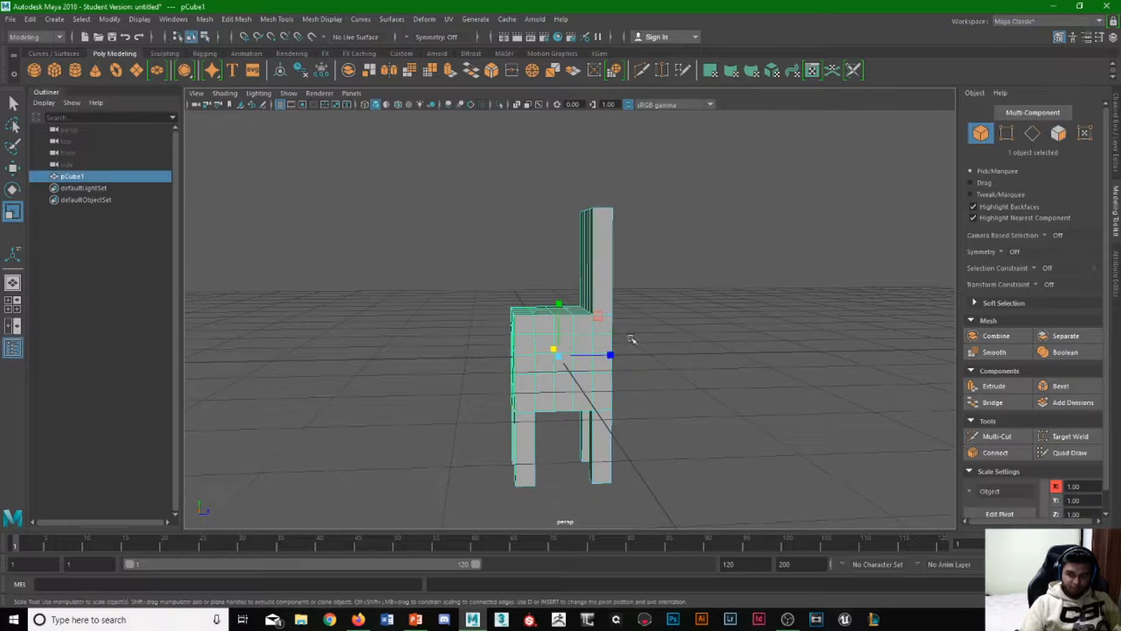
{"action": "left_click_drag", "start_coordinate": [557, 304], "coordinate": [535, 365], "text": "alt"}
{"action": "scroll", "coordinate": [563, 398], "scroll_direction": "up", "scroll_amount": 2}
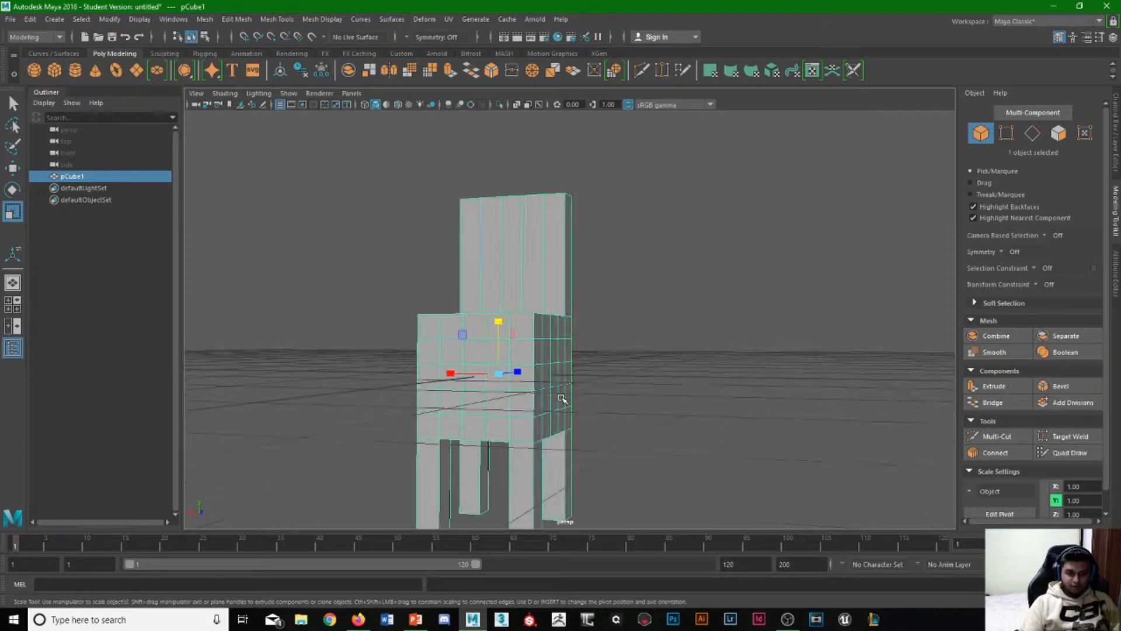
{"action": "left_click_drag", "start_coordinate": [609, 402], "coordinate": [692, 379], "text": "alt"}
{"action": "middle_click_drag", "start_coordinate": [623, 411], "coordinate": [623, 355], "text": "alt"}
{"action": "left_click_drag", "start_coordinate": [623, 354], "coordinate": [603, 328], "text": "alt"}
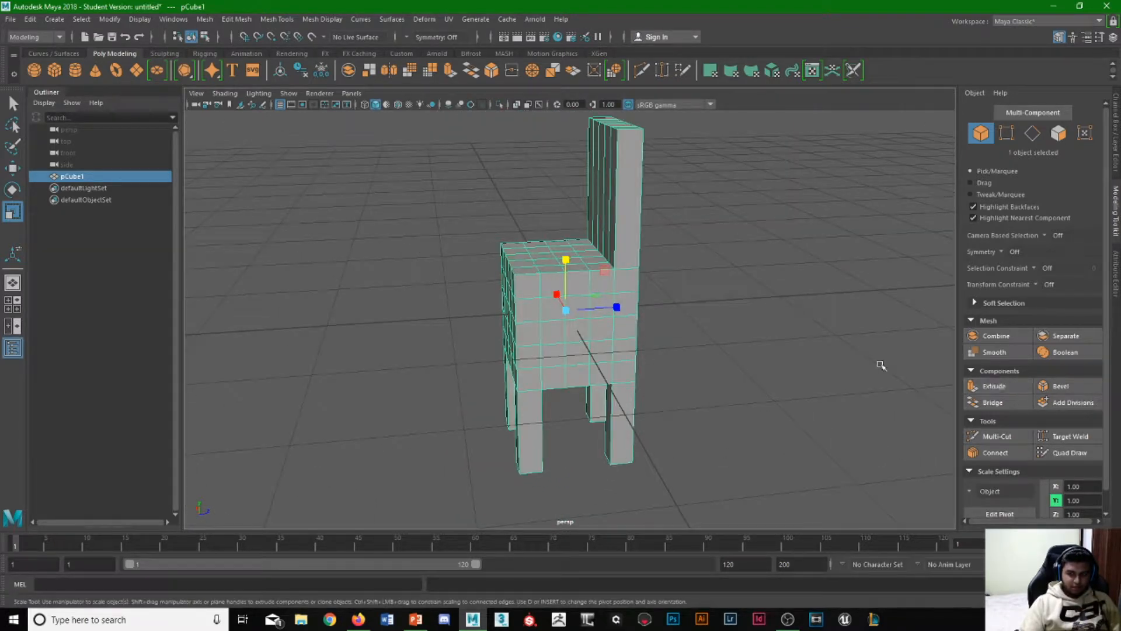
{"action": "left_click_drag", "start_coordinate": [442, 238], "coordinate": [526, 278], "text": "alt"}
{"action": "middle_click_drag", "start_coordinate": [527, 277], "coordinate": [526, 353], "text": "alt"}
{"action": "left_click_drag", "start_coordinate": [527, 353], "coordinate": [577, 350], "text": "alt"}
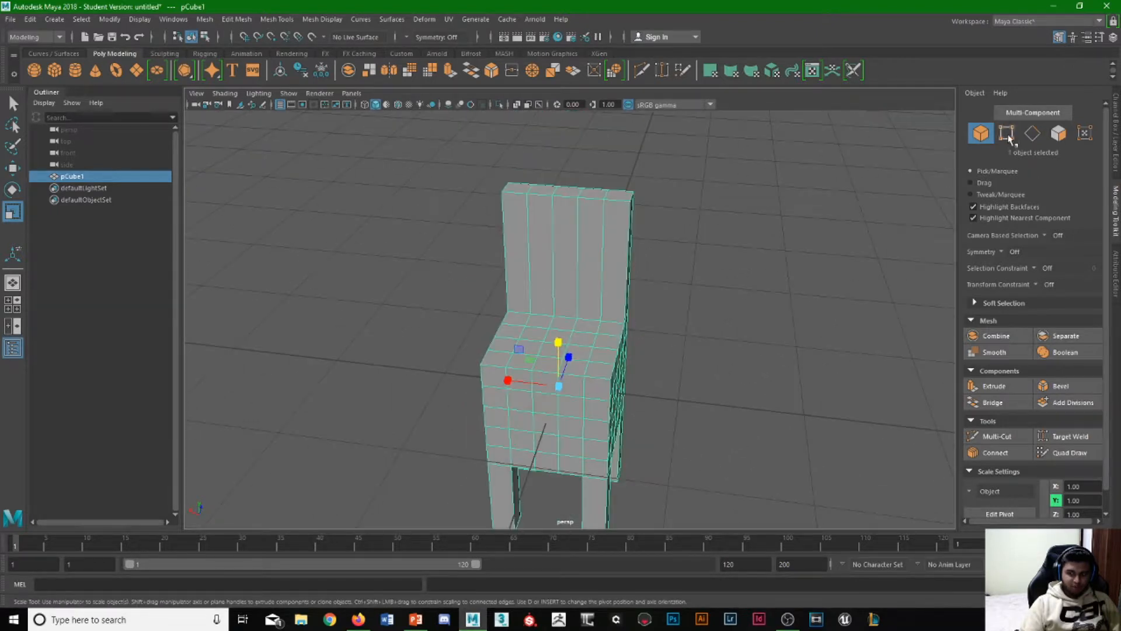
{"action": "left_click", "coordinate": [1007, 133]}
{"action": "scroll", "coordinate": [491, 186], "scroll_direction": "up", "scroll_amount": 3}
{"action": "scroll", "coordinate": [473, 162], "scroll_direction": "up", "scroll_amount": 1}
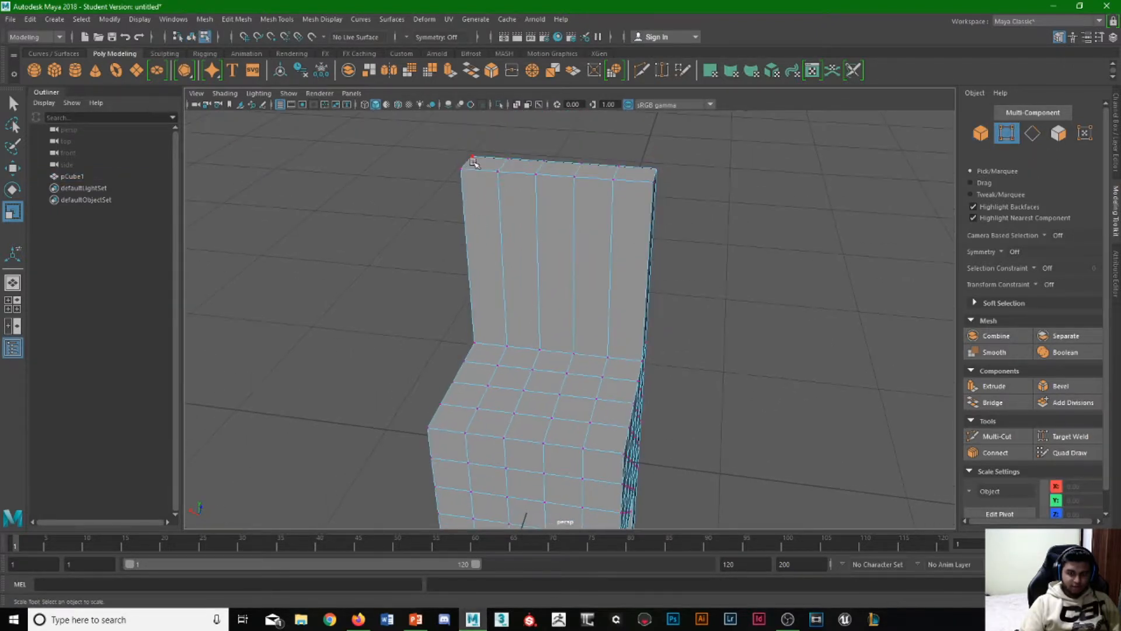
{"action": "left_click_drag", "start_coordinate": [474, 162], "coordinate": [414, 250], "text": "alt"}
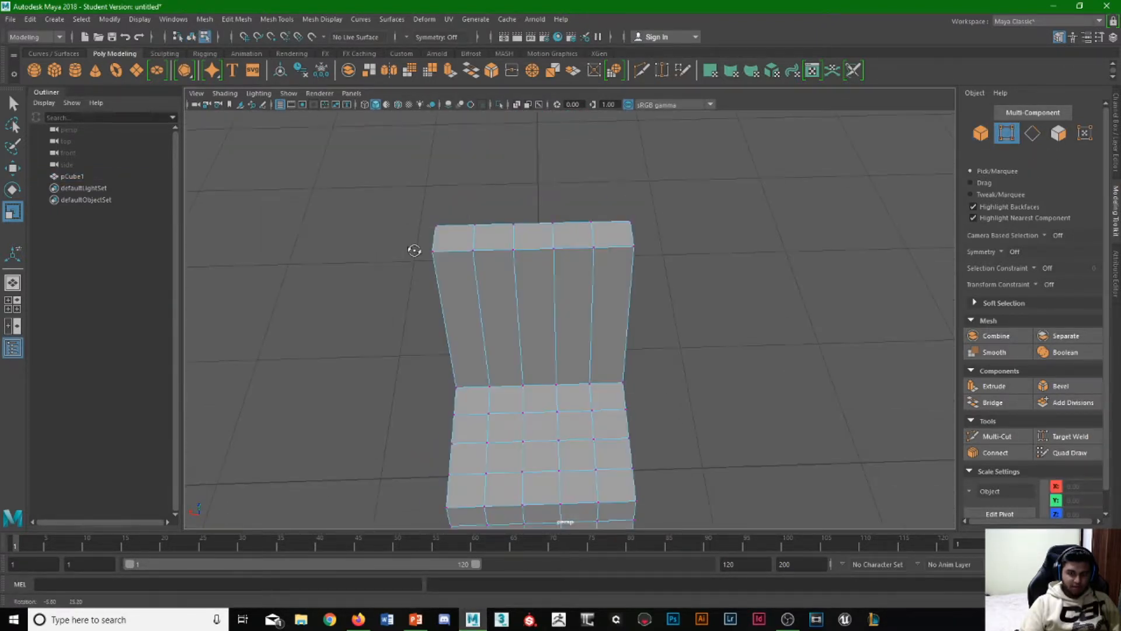
{"action": "scroll", "coordinate": [453, 227], "scroll_direction": "up", "scroll_amount": 2}
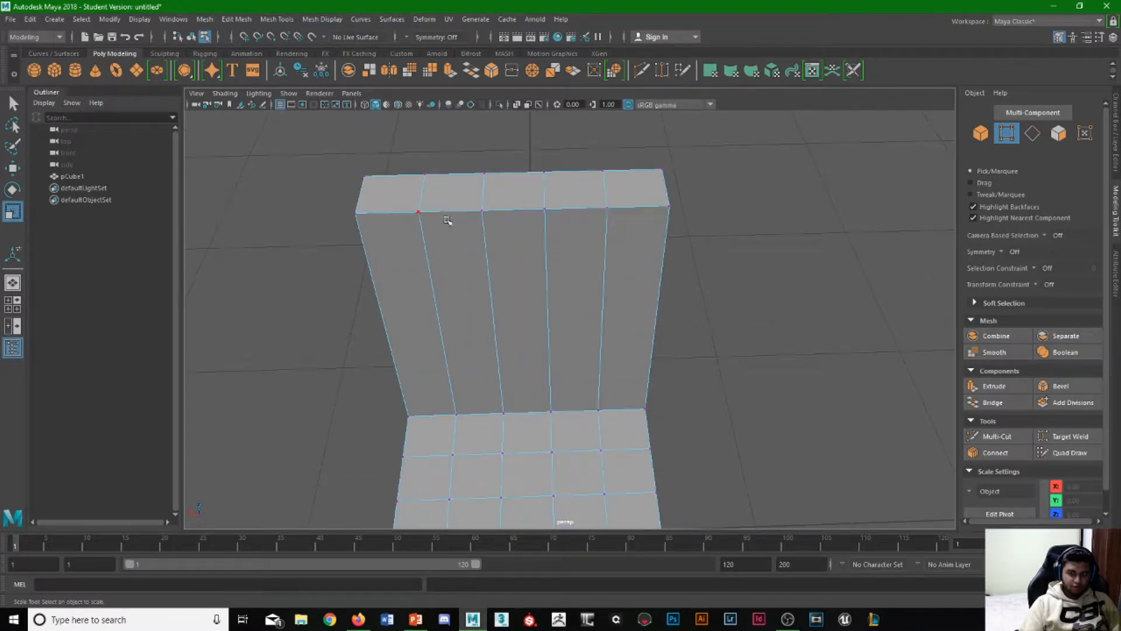
{"action": "left_click", "coordinate": [396, 211]}
{"action": "key", "text": "q"}
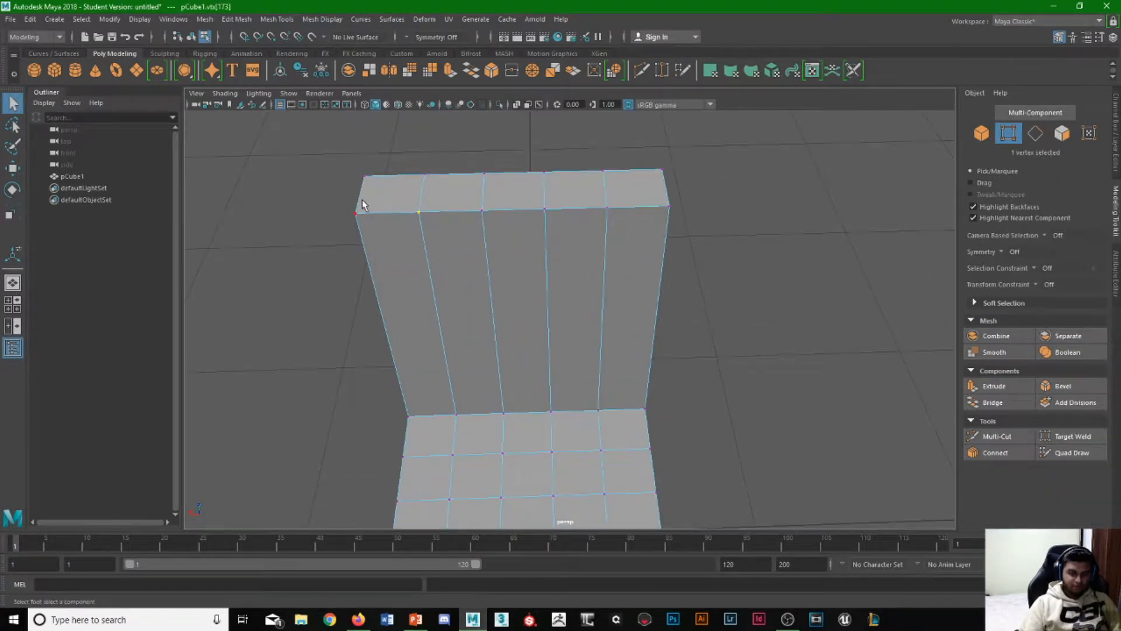
- Try to select the edges outlining the backrest's top one at a time
{"action": "key", "text": "F10"}
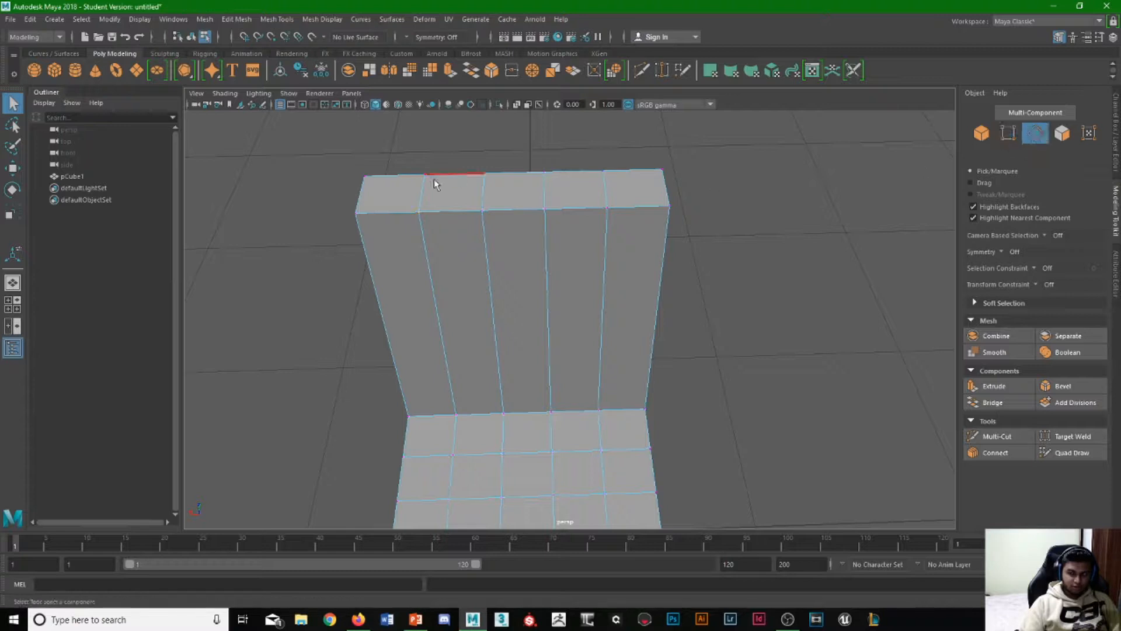
{"action": "left_click", "coordinate": [383, 214]}
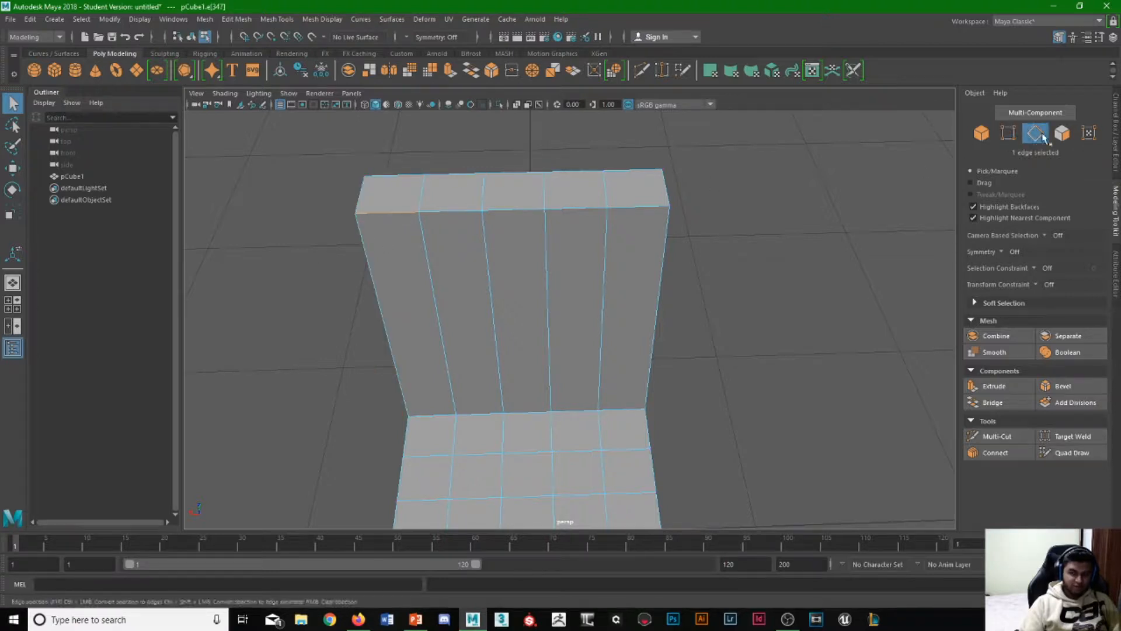
{"action": "left_click", "coordinate": [355, 191], "text": "shift"}
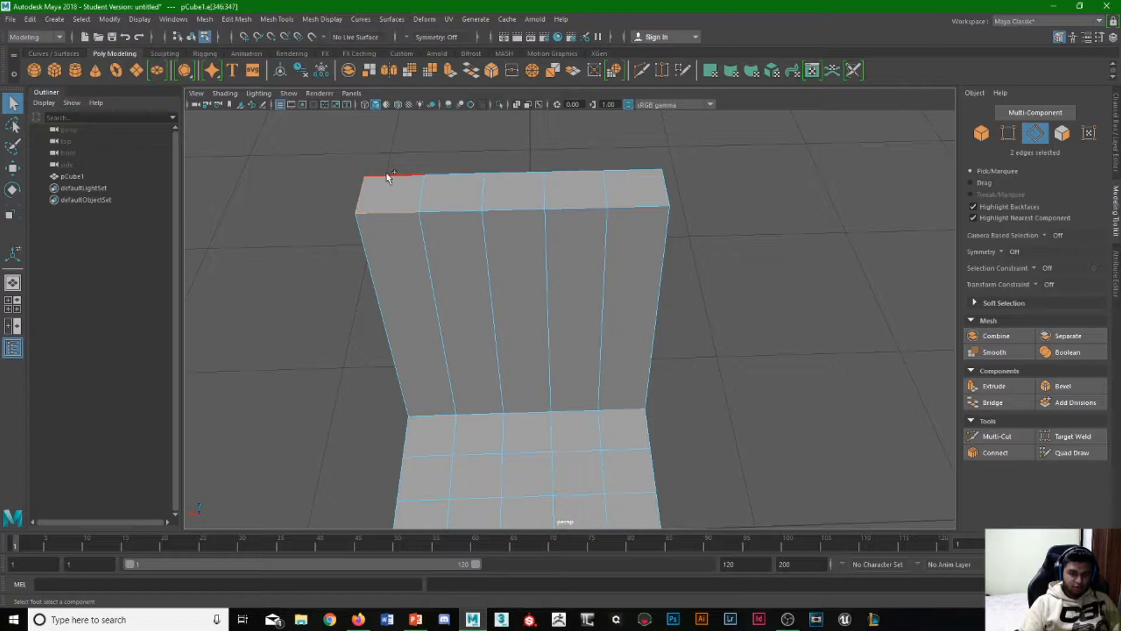
{"action": "left_click", "coordinate": [389, 174], "text": "shift"}
{"action": "left_click", "coordinate": [445, 172], "text": "shift"}
{"action": "left_click", "coordinate": [468, 212], "text": "shift"}
{"action": "left_click", "coordinate": [496, 210], "text": "shift"}
{"action": "left_click", "coordinate": [577, 175], "text": "shift"}
{"action": "left_click", "coordinate": [633, 170], "text": "shift"}
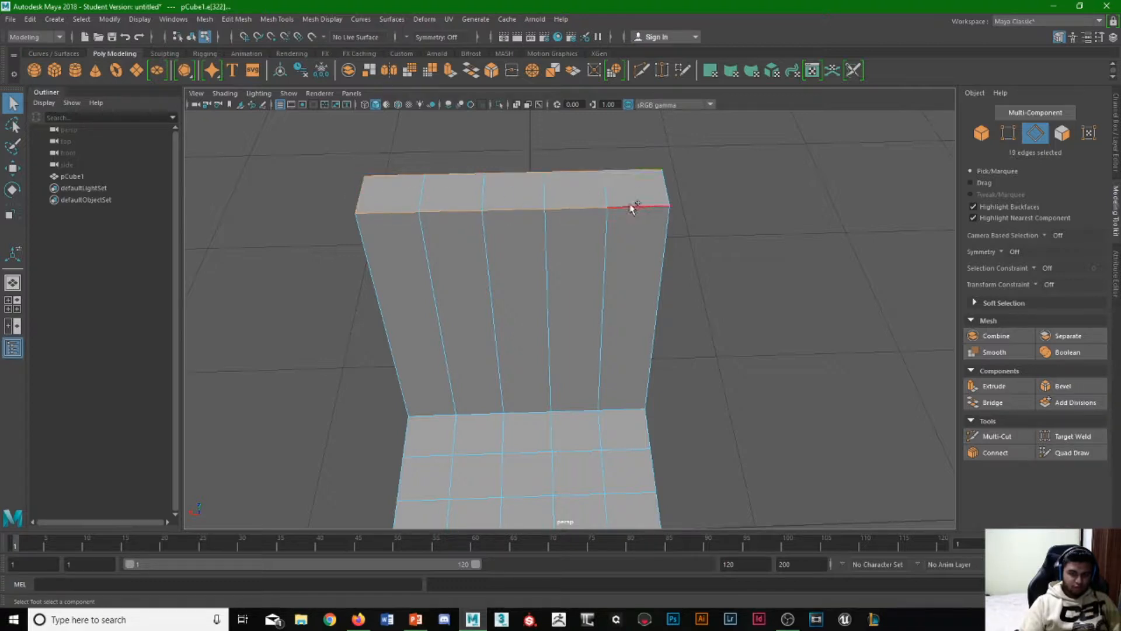
{"action": "left_click", "coordinate": [672, 191], "text": "shift"}
{"action": "left_click_drag", "start_coordinate": [614, 251], "coordinate": [354, 311], "text": "alt"}
{"action": "left_click", "coordinate": [335, 220]}
- Area-select the backrest's edges, removing the vertical edges and the four short cross edges on top so only the top outline is selected
{"action": "left_click_drag", "start_coordinate": [324, 256], "coordinate": [378, 175], "text": "alt"}
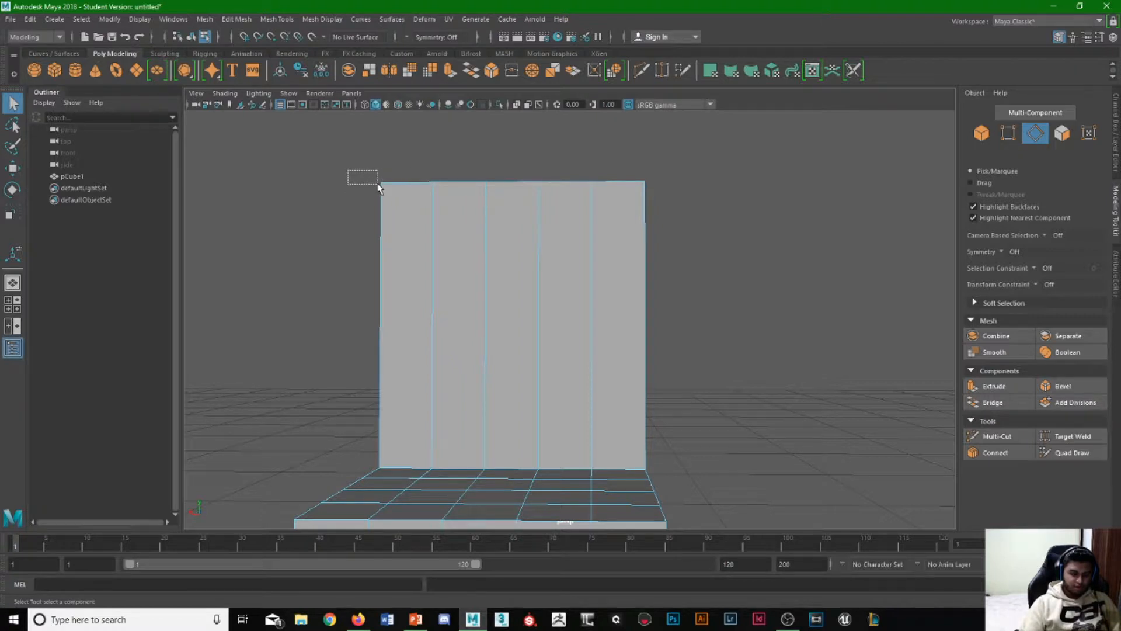
{"action": "left_click_drag", "start_coordinate": [503, 216], "coordinate": [352, 263]}
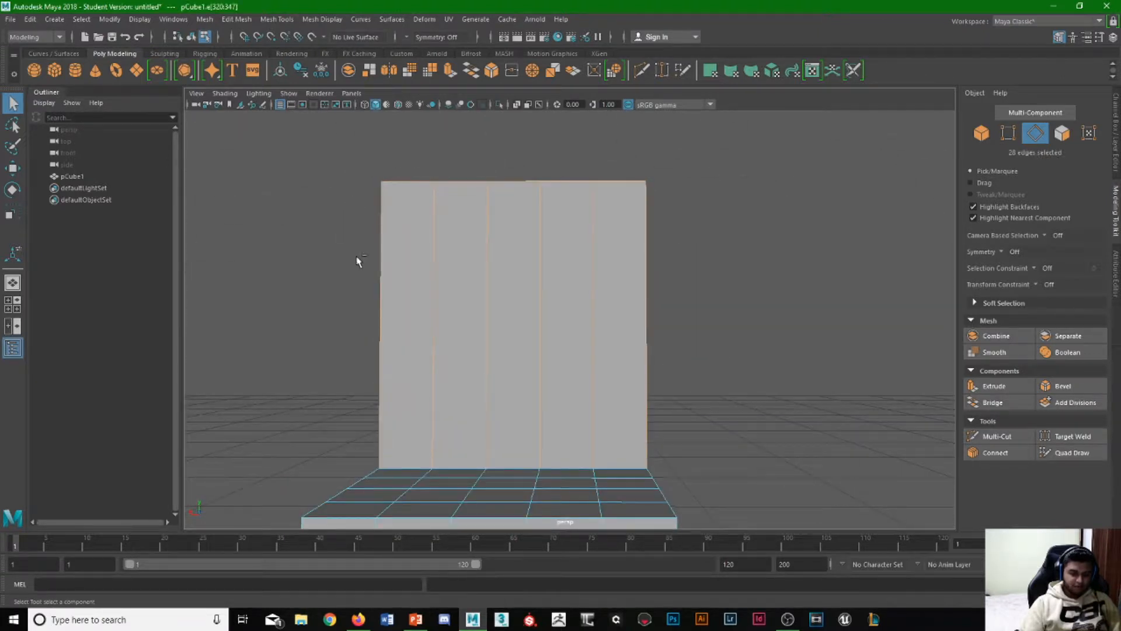
{"action": "left_click_drag", "start_coordinate": [321, 244], "coordinate": [705, 292]}
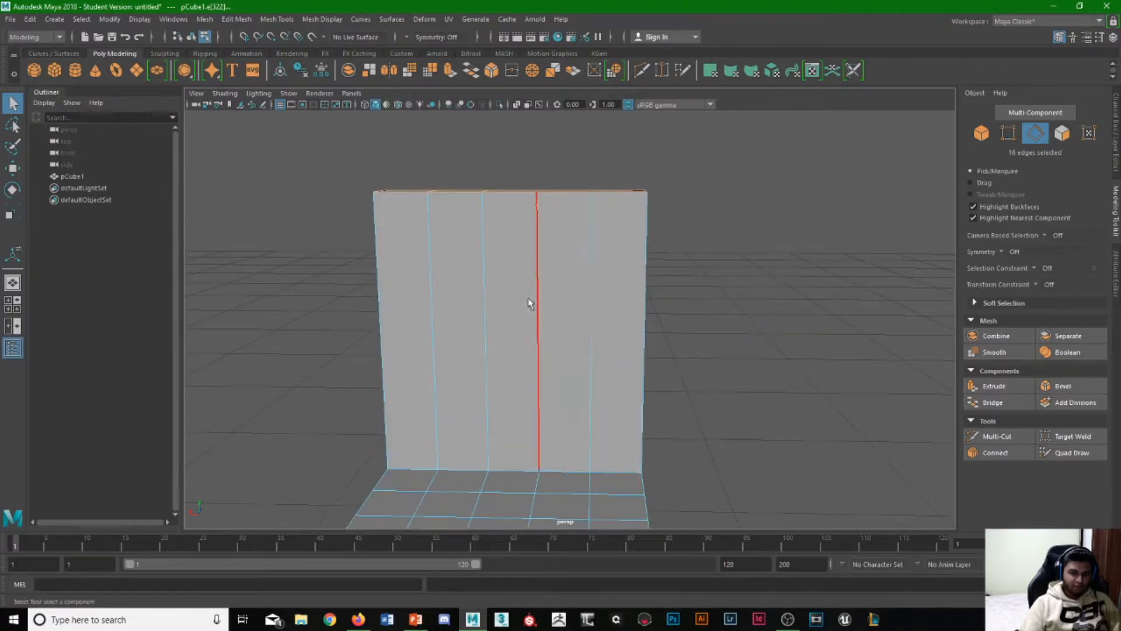
{"action": "left_click_drag", "start_coordinate": [531, 305], "coordinate": [485, 323], "text": "alt"}
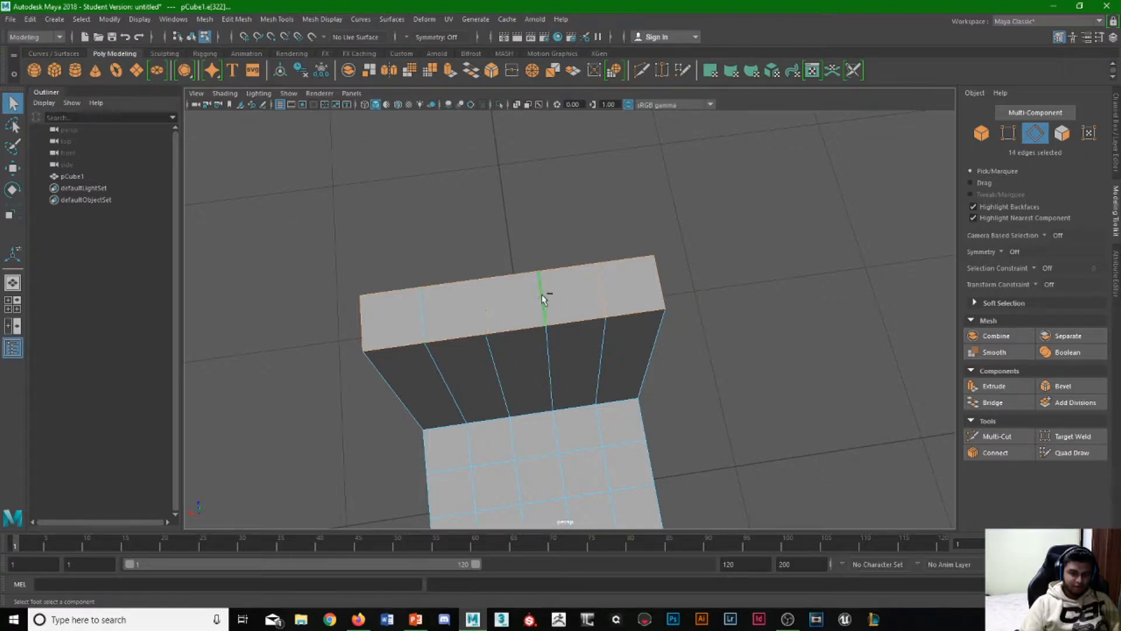
{"action": "left_click", "coordinate": [597, 290], "text": "ctrl"}
{"action": "left_click_drag", "start_coordinate": [506, 251], "coordinate": [528, 242], "text": "alt"}
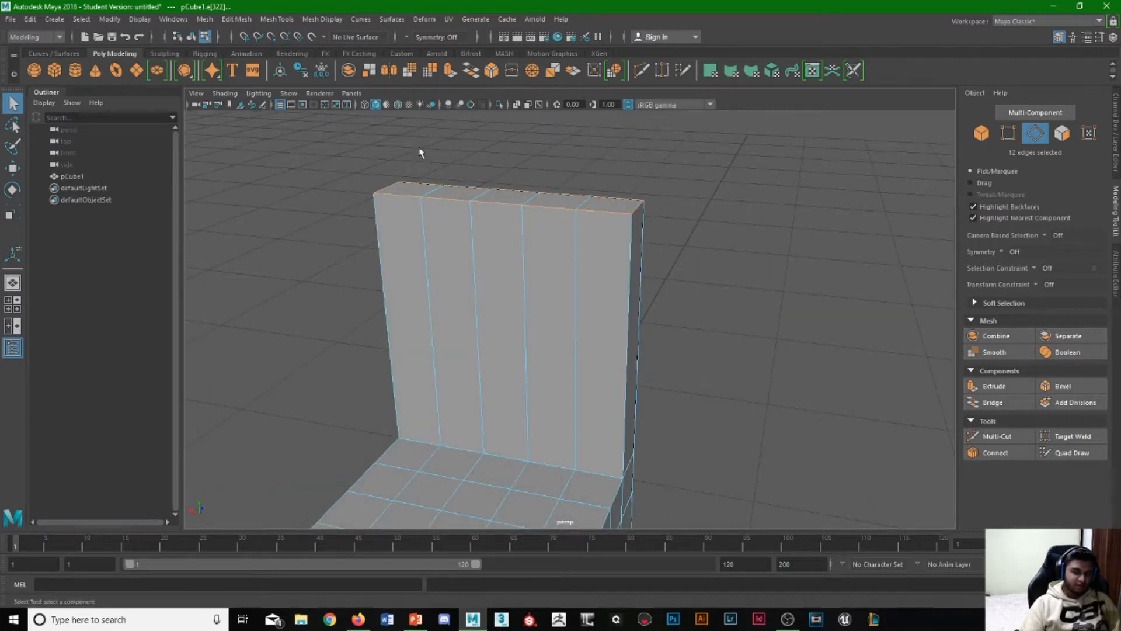
{"action": "left_click_drag", "start_coordinate": [343, 275], "coordinate": [350, 253], "text": "alt"}
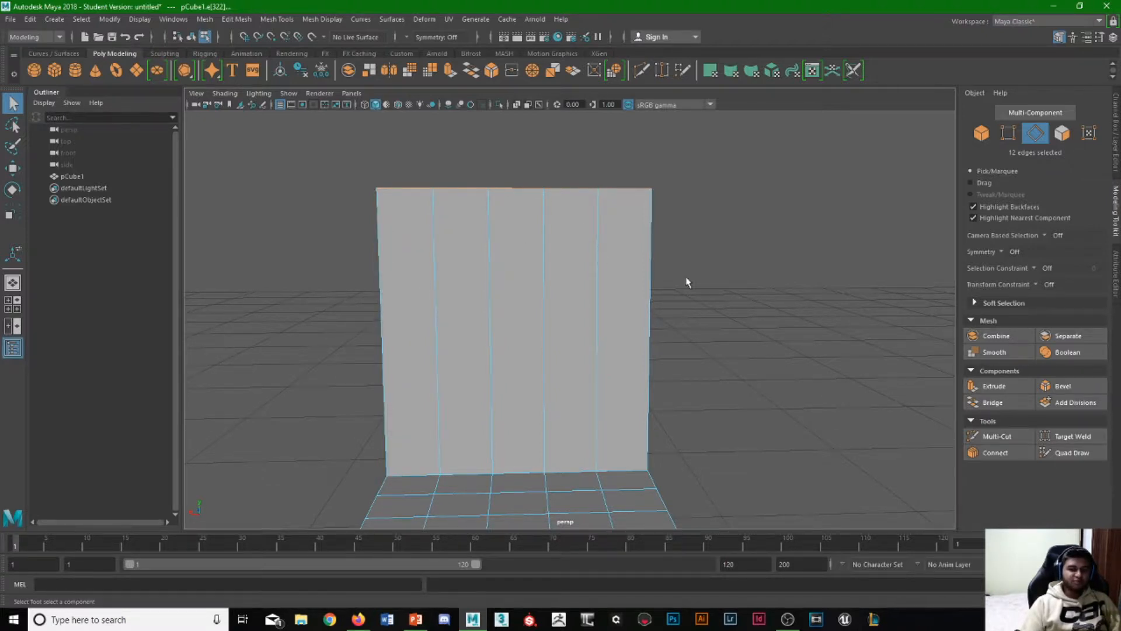
- Bevel the selected outline edges of the backrest's top with a fraction of 0.3
{"action": "mouse_move", "coordinate": [777, 354]}
{"action": "left_mouse_down", "text": "alt"}
{"action": "mouse_move", "coordinate": [770, 324]}
{"action": "mouse_move", "coordinate": [772, 346]}
{"action": "left_mouse_up", "text": "alt"}
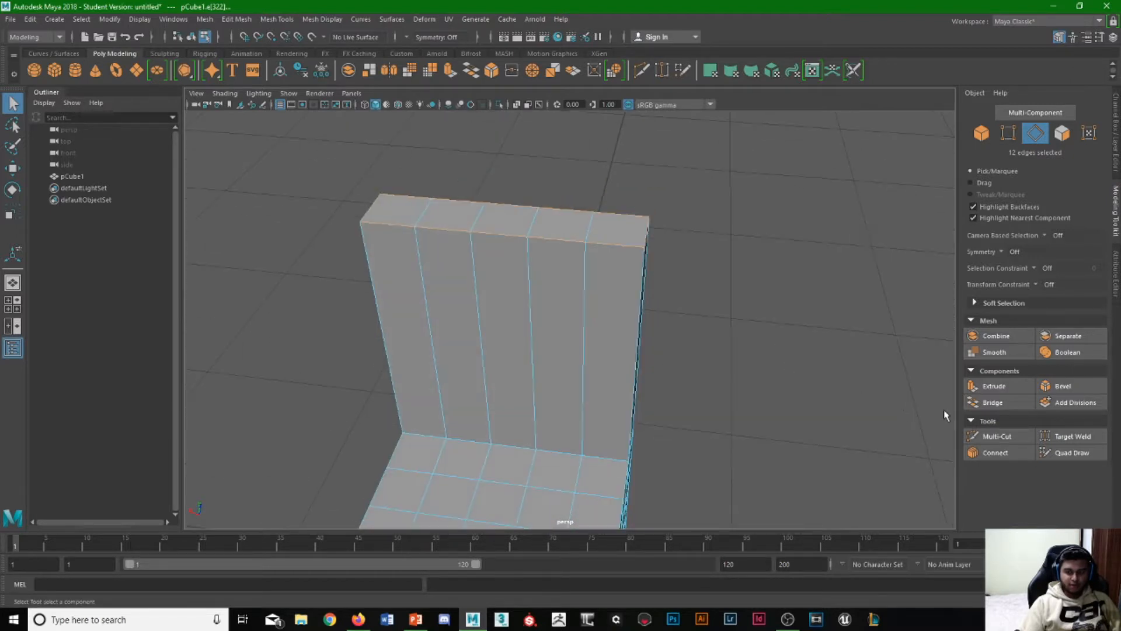
{"action": "left_click", "coordinate": [1059, 387]}
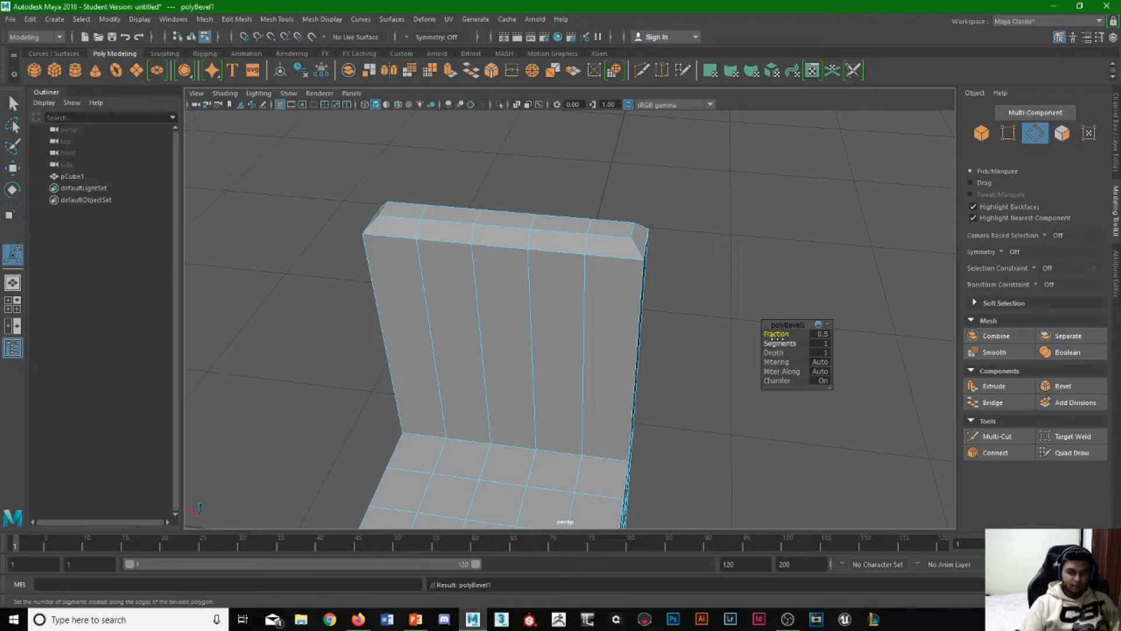
{"action": "left_click_drag", "start_coordinate": [778, 334], "coordinate": [765, 335]}
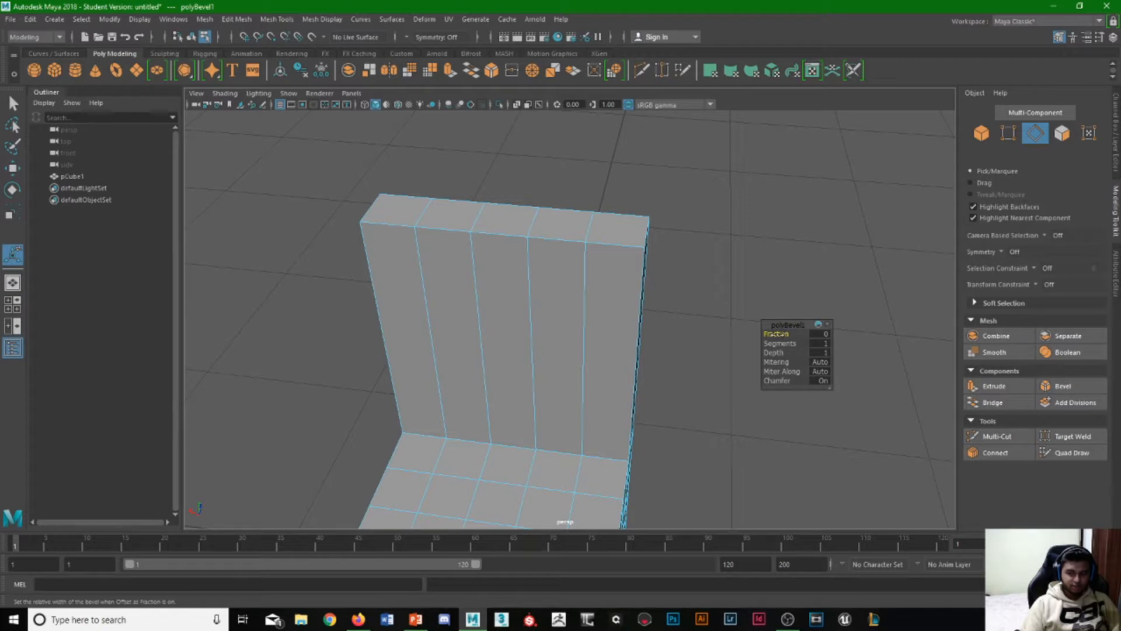
{"action": "mouse_move", "coordinate": [768, 335]}
{"action": "middle_mouse_down"}
{"action": "mouse_move", "coordinate": [795, 333]}
{"action": "mouse_move", "coordinate": [755, 328]}
{"action": "mouse_move", "coordinate": [790, 343]}
{"action": "mouse_move", "coordinate": [761, 347]}
{"action": "middle_mouse_up"}
{"action": "left_click", "coordinate": [780, 343]}
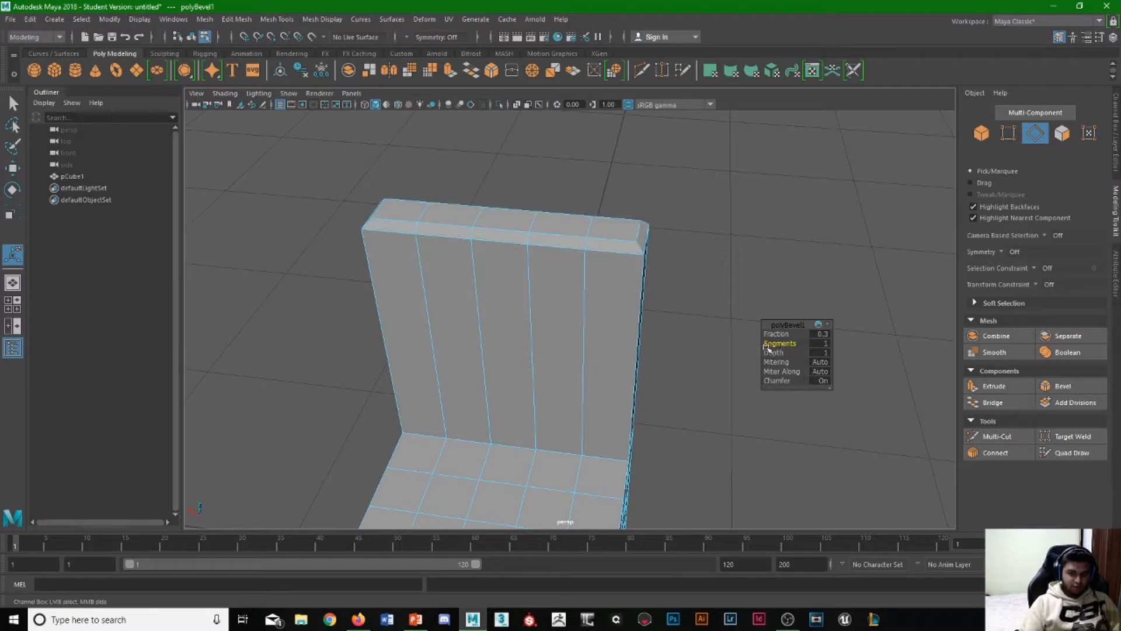
{"action": "left_click", "coordinate": [772, 353]}
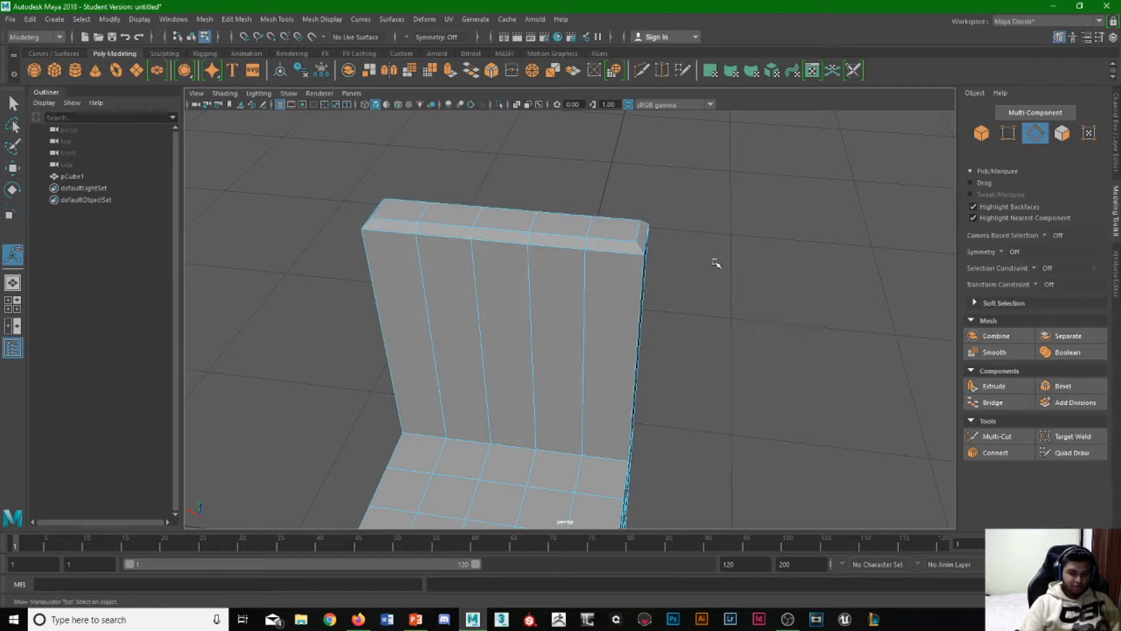
- Bevel the full row of edges along the seat's upper front and adjust the bevel's fraction
{"action": "left_click_drag", "start_coordinate": [714, 261], "coordinate": [575, 373], "text": "alt"}
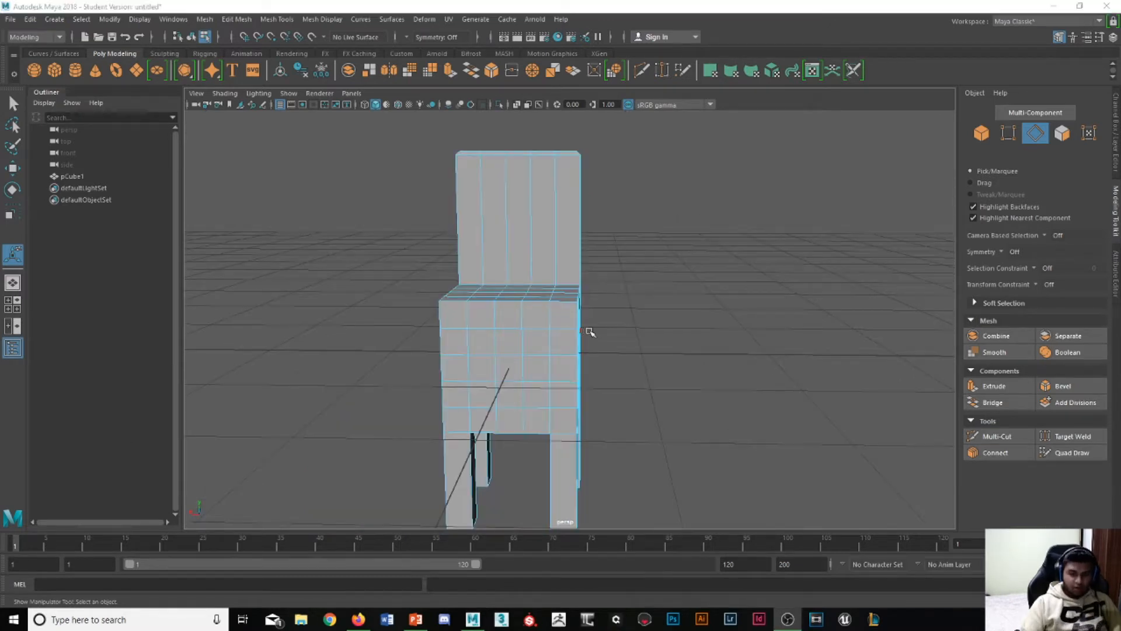
{"action": "scroll", "coordinate": [630, 295], "scroll_direction": "up", "scroll_amount": 2}
{"action": "left_click_drag", "start_coordinate": [646, 308], "coordinate": [621, 313], "text": "alt"}
{"action": "scroll", "coordinate": [621, 313], "scroll_direction": "up", "scroll_amount": 2}
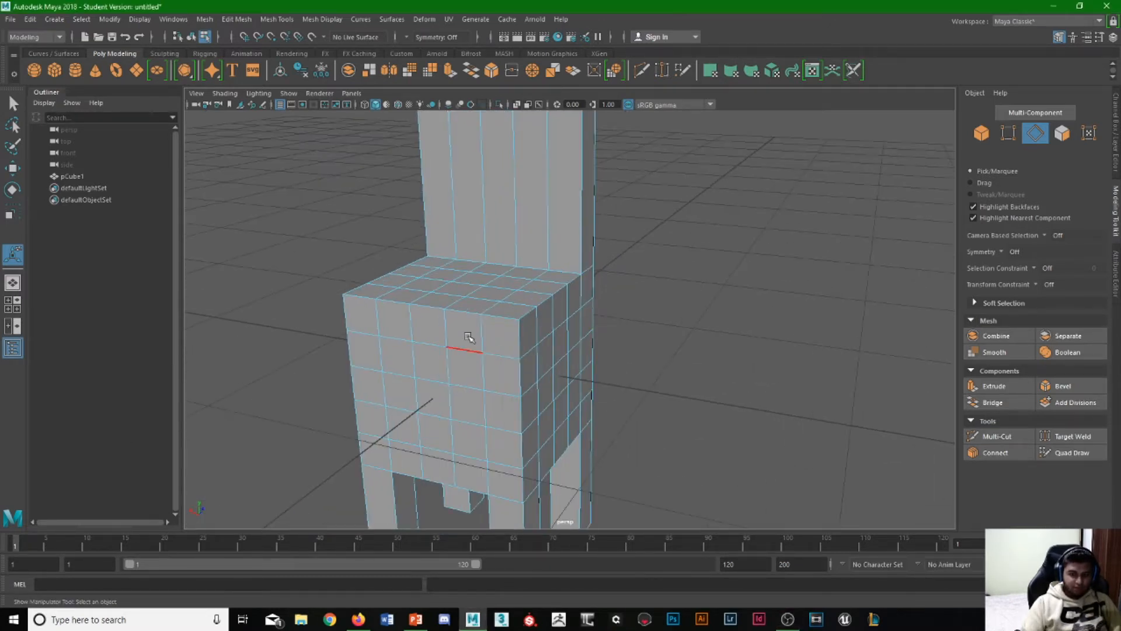
{"action": "left_click", "coordinate": [469, 310]}
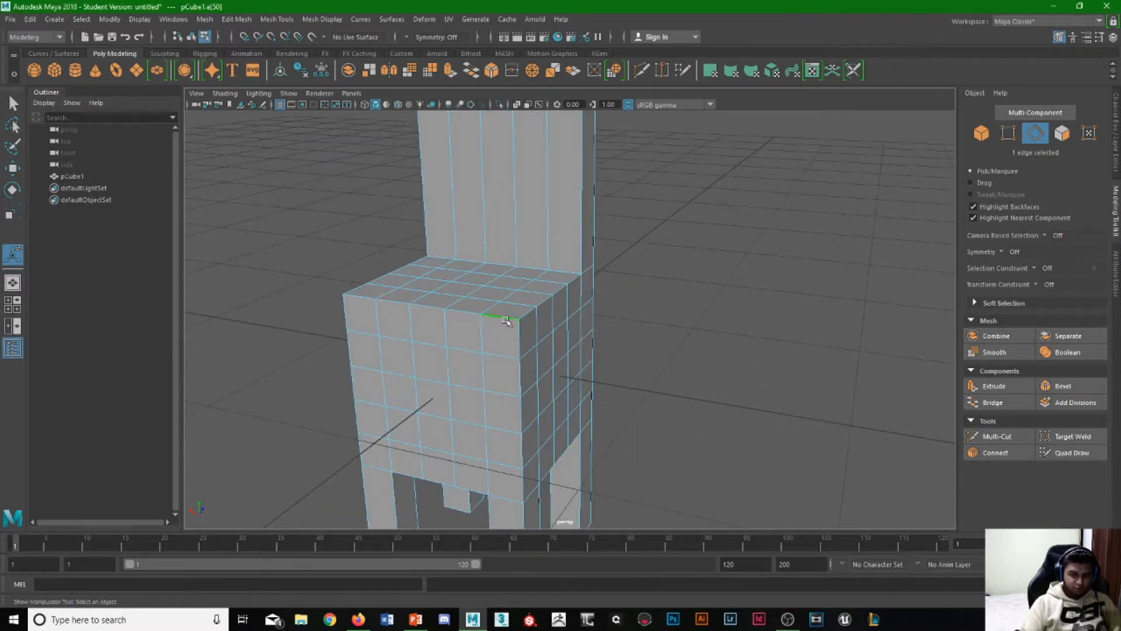
{"action": "left_click", "coordinate": [1090, 390]}
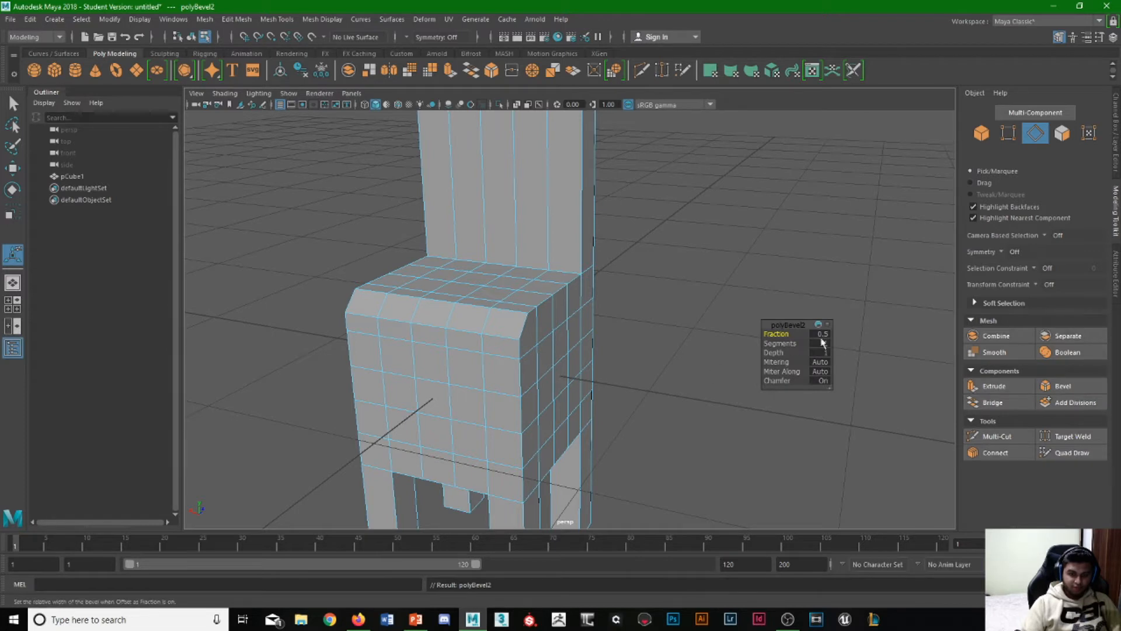
{"action": "mouse_move", "coordinate": [781, 333]}
{"action": "left_mouse_down"}
{"action": "mouse_move", "coordinate": [771, 334]}
{"action": "mouse_move", "coordinate": [781, 338]}
{"action": "left_mouse_up"}
{"action": "left_click", "coordinate": [690, 321]}
{"action": "middle_click_drag", "start_coordinate": [599, 391], "coordinate": [637, 213], "text": "alt"}
{"action": "left_click_drag", "start_coordinate": [637, 213], "coordinate": [553, 321], "text": "alt"}
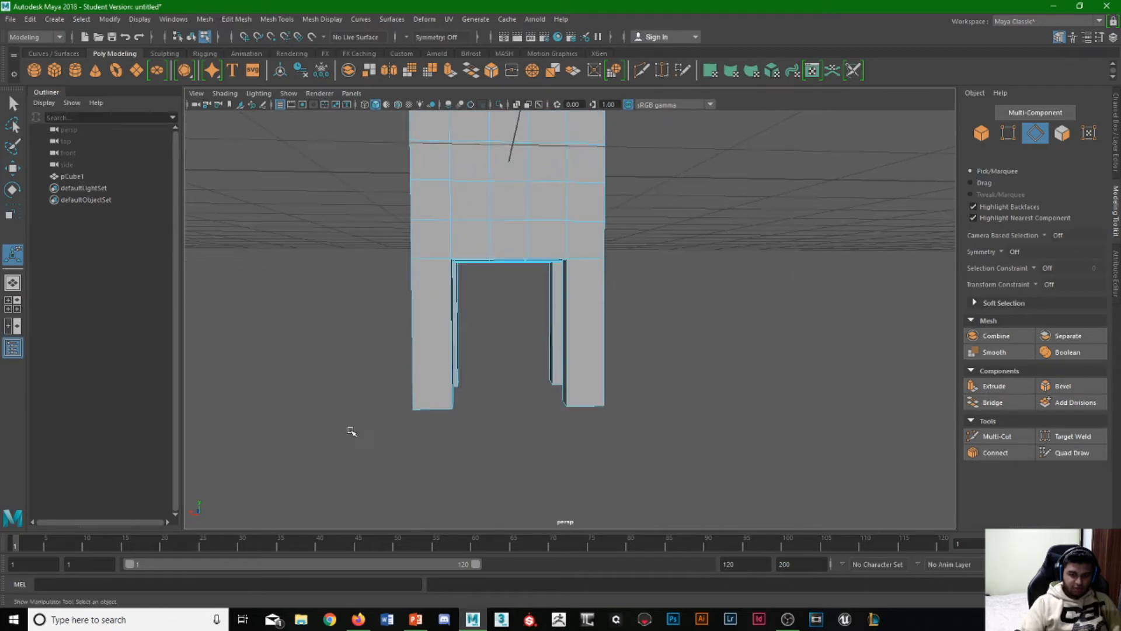
{"action": "left_click_drag", "start_coordinate": [350, 453], "coordinate": [548, 333]}
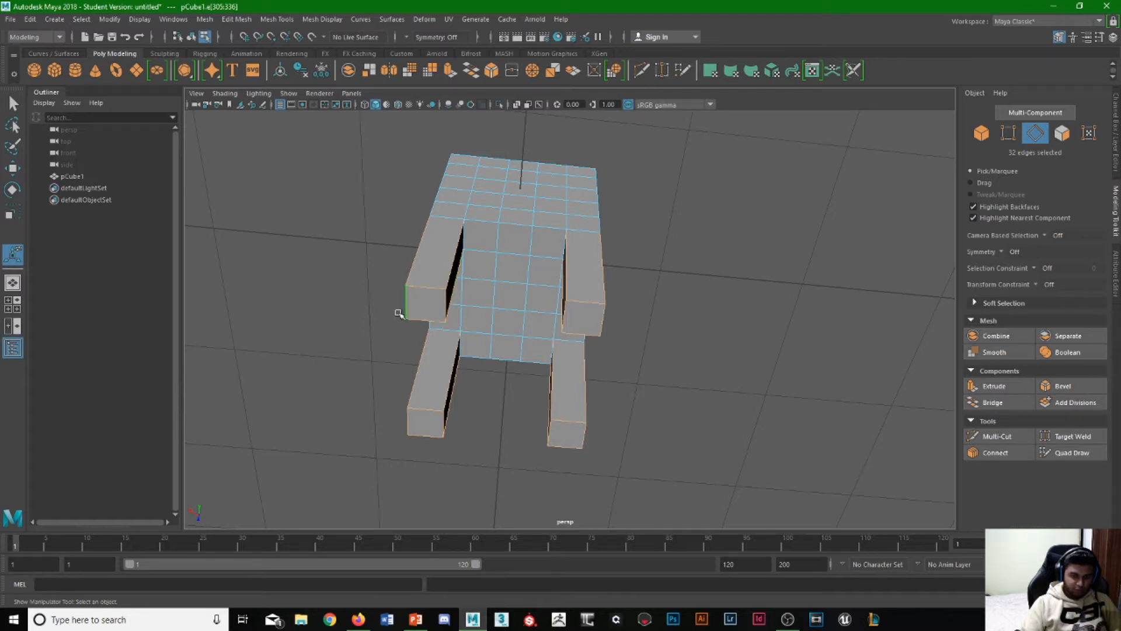
{"action": "left_click_drag", "start_coordinate": [399, 314], "coordinate": [743, 415], "text": "alt"}
{"action": "left_click", "coordinate": [671, 341]}
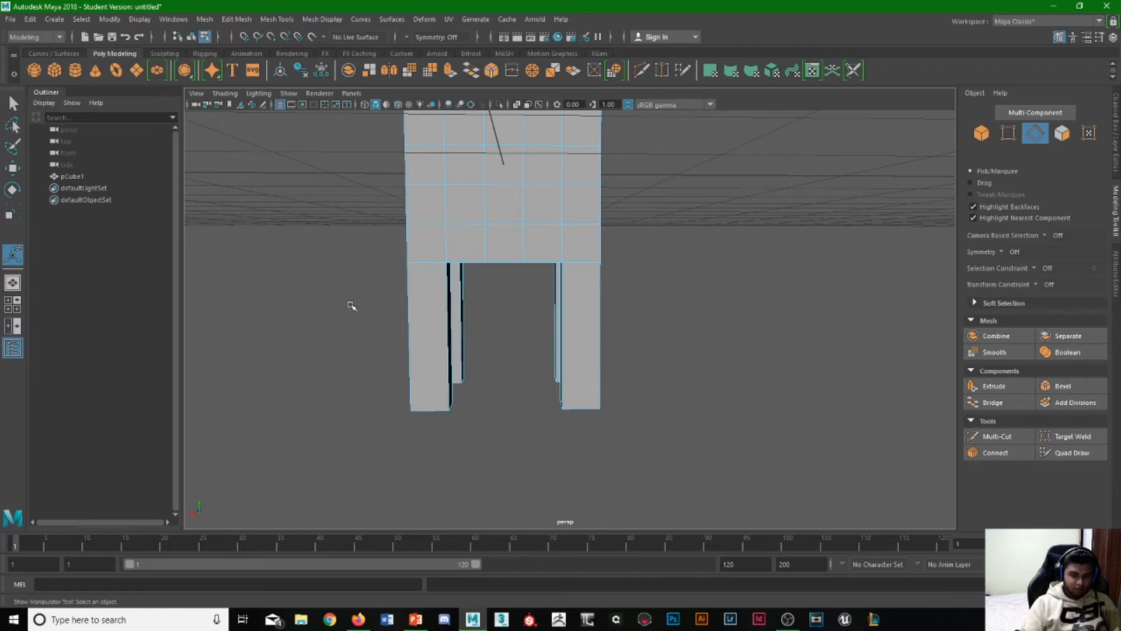
- Select the vertical edges of all four legs and bevel them with a fraction of 0.2
{"action": "left_click_drag", "start_coordinate": [351, 305], "coordinate": [797, 307]}
{"action": "left_click_drag", "start_coordinate": [601, 338], "coordinate": [526, 233], "text": "alt"}
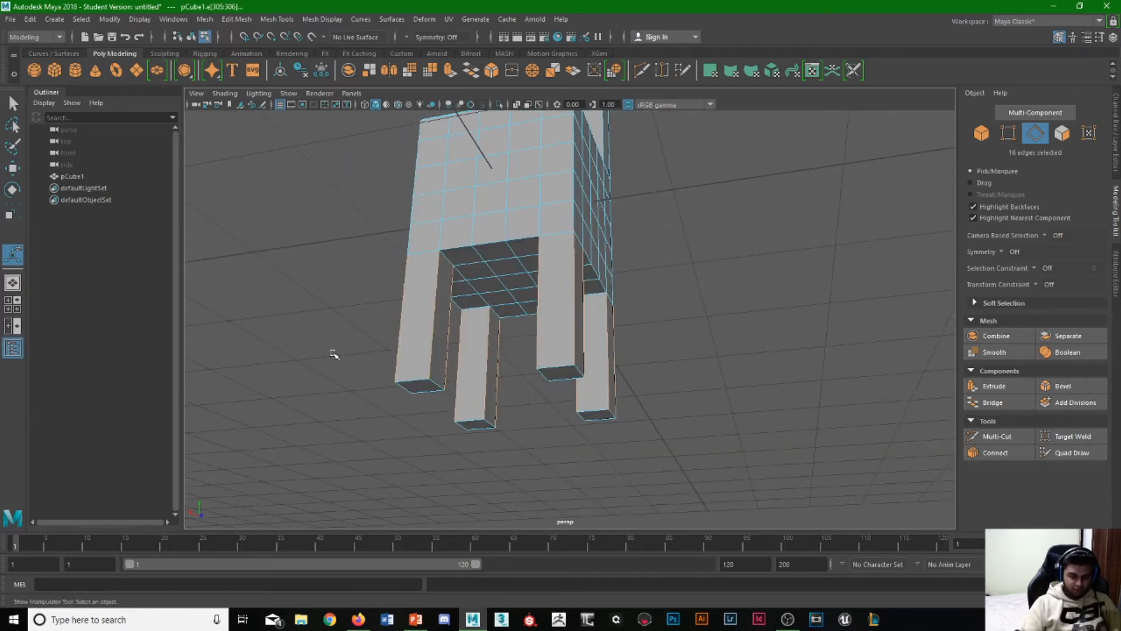
{"action": "left_click_drag", "start_coordinate": [334, 354], "coordinate": [438, 337], "text": "alt"}
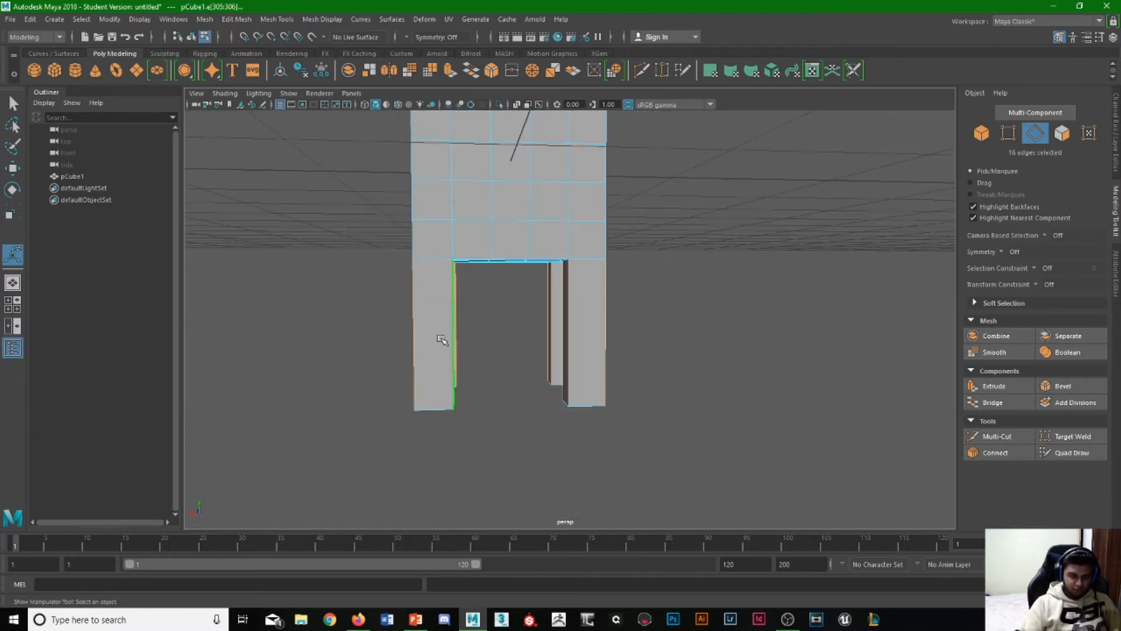
{"action": "left_click", "coordinate": [1062, 387]}
{"action": "left_click_drag", "start_coordinate": [589, 316], "coordinate": [623, 311], "text": "alt"}
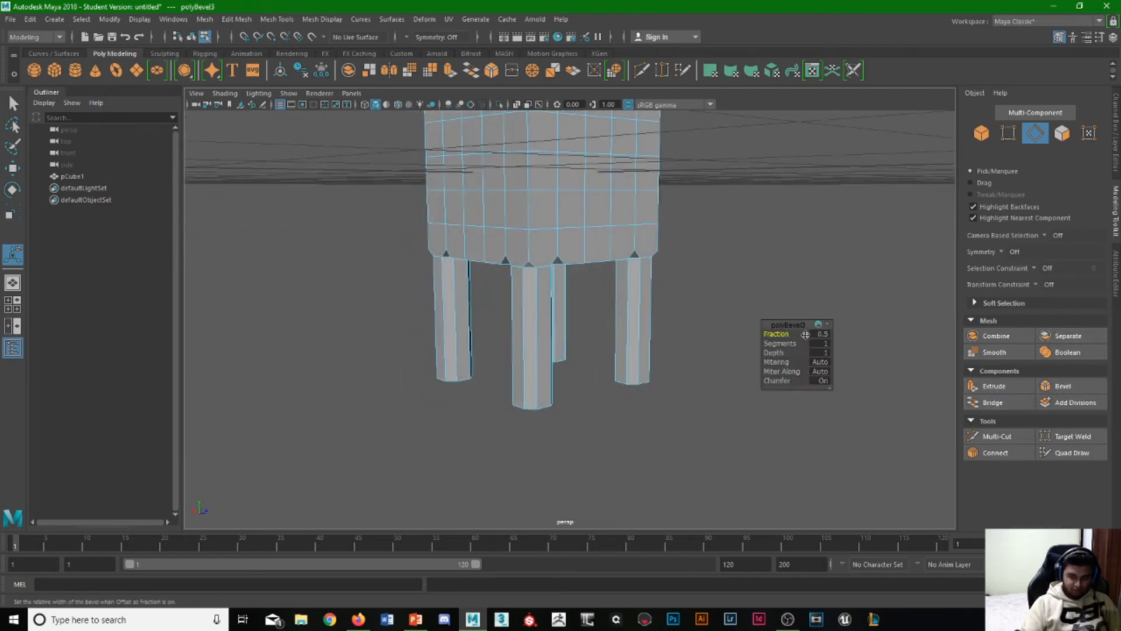
{"action": "mouse_move", "coordinate": [805, 334]}
{"action": "left_mouse_down"}
{"action": "mouse_move", "coordinate": [776, 331]}
{"action": "mouse_move", "coordinate": [788, 336]}
{"action": "left_mouse_up"}
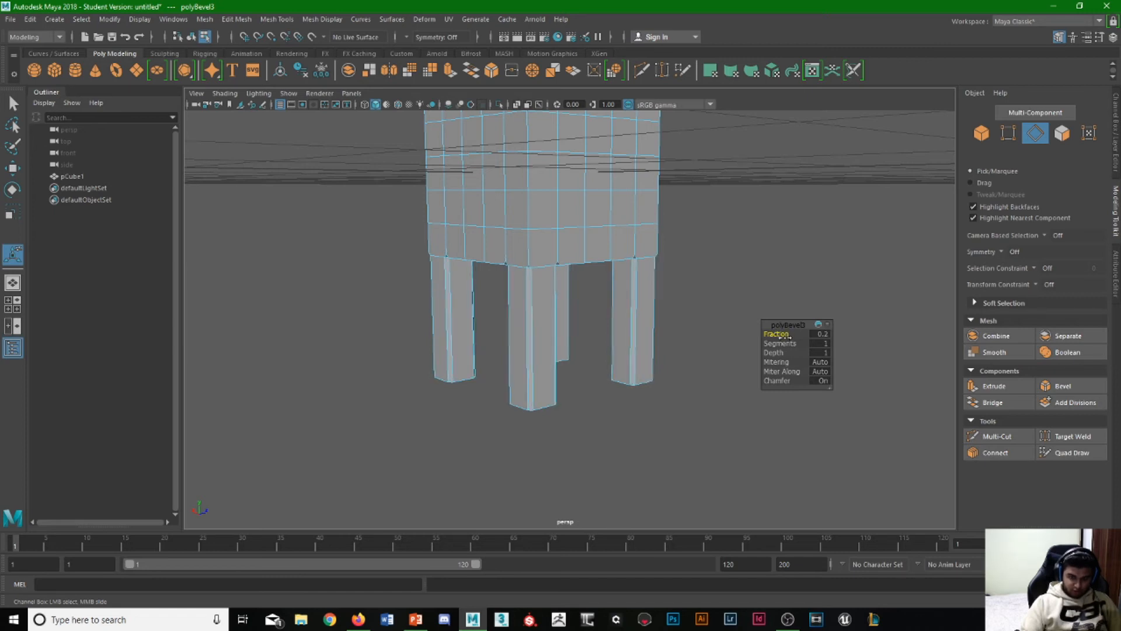
{"action": "left_click", "coordinate": [721, 236]}
{"action": "scroll", "coordinate": [721, 294], "scroll_direction": "down", "scroll_amount": 2}
{"action": "middle_click_drag", "start_coordinate": [672, 288], "coordinate": [671, 287], "text": "alt"}
{"action": "left_click_drag", "start_coordinate": [670, 288], "coordinate": [801, 362], "text": "alt"}
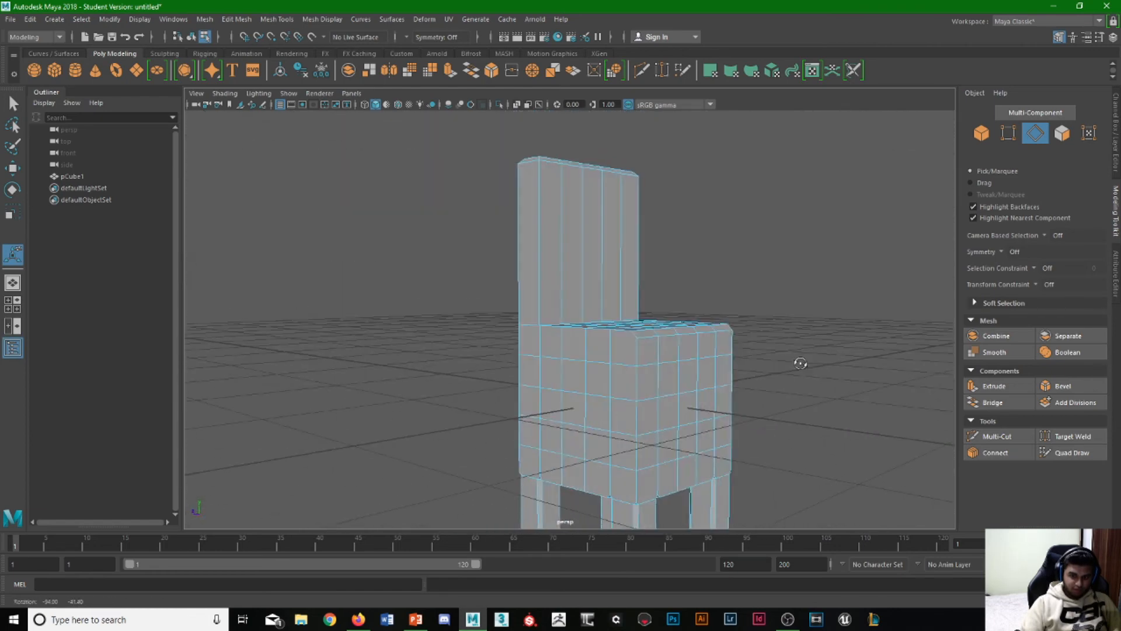